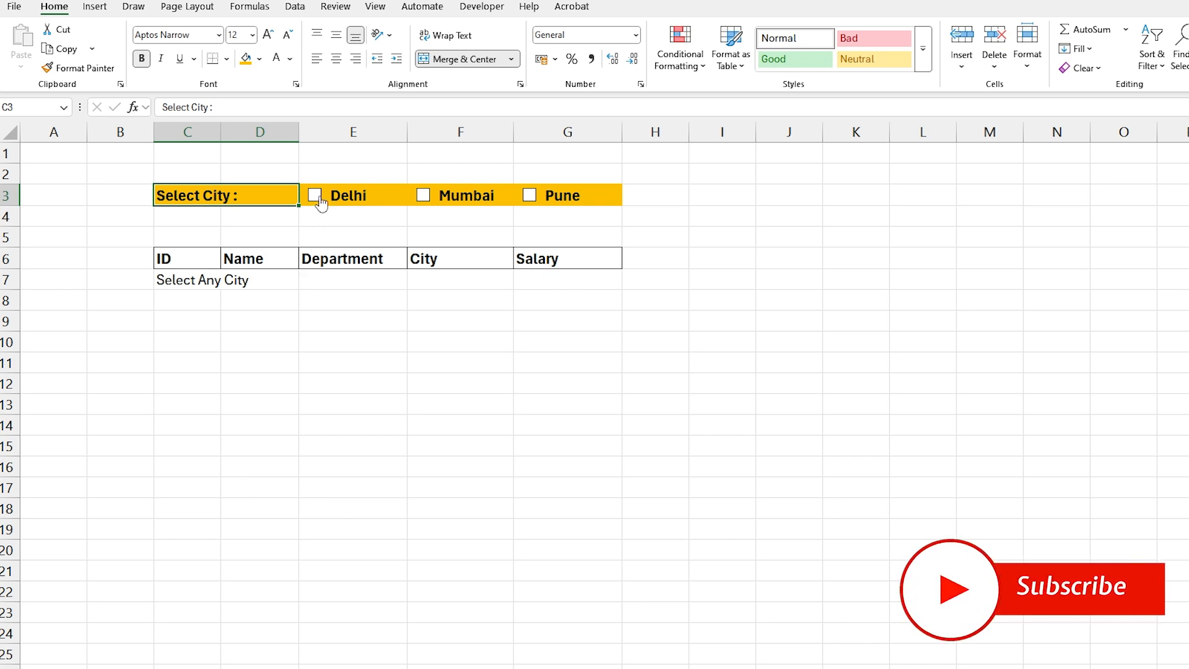
# Step: Test the finished city filter by ticking Delhi, Mumbai and Pune, and clear Mumbai and Delhi again
pyautogui.click(317, 197)
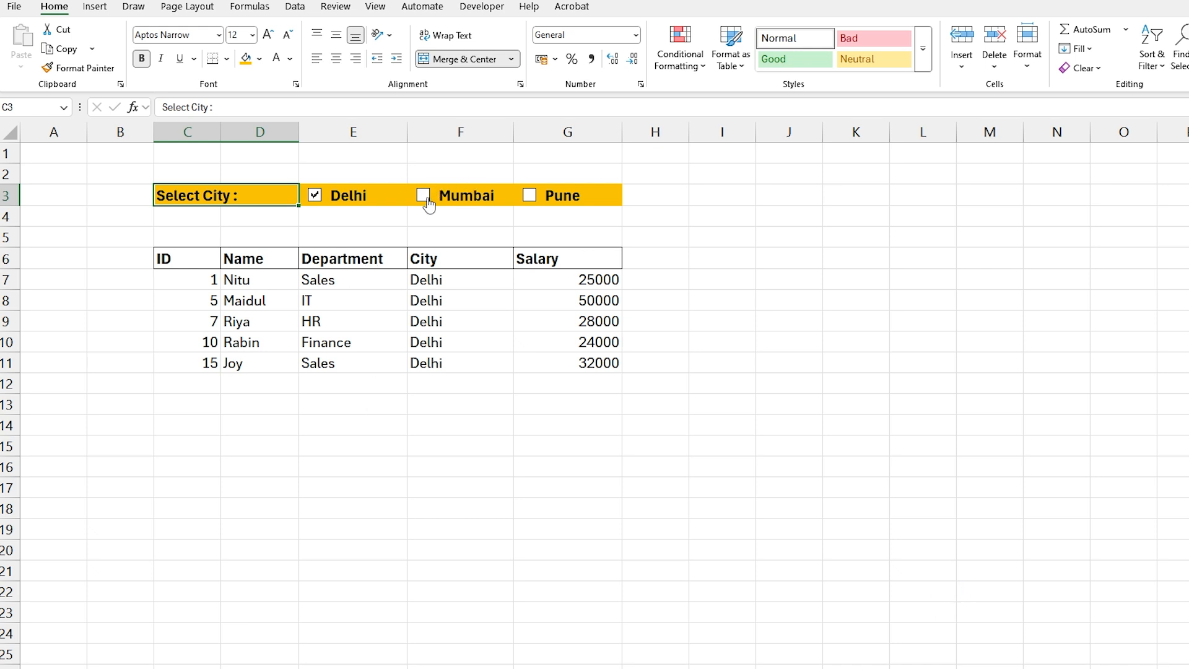
pyautogui.click(424, 196)
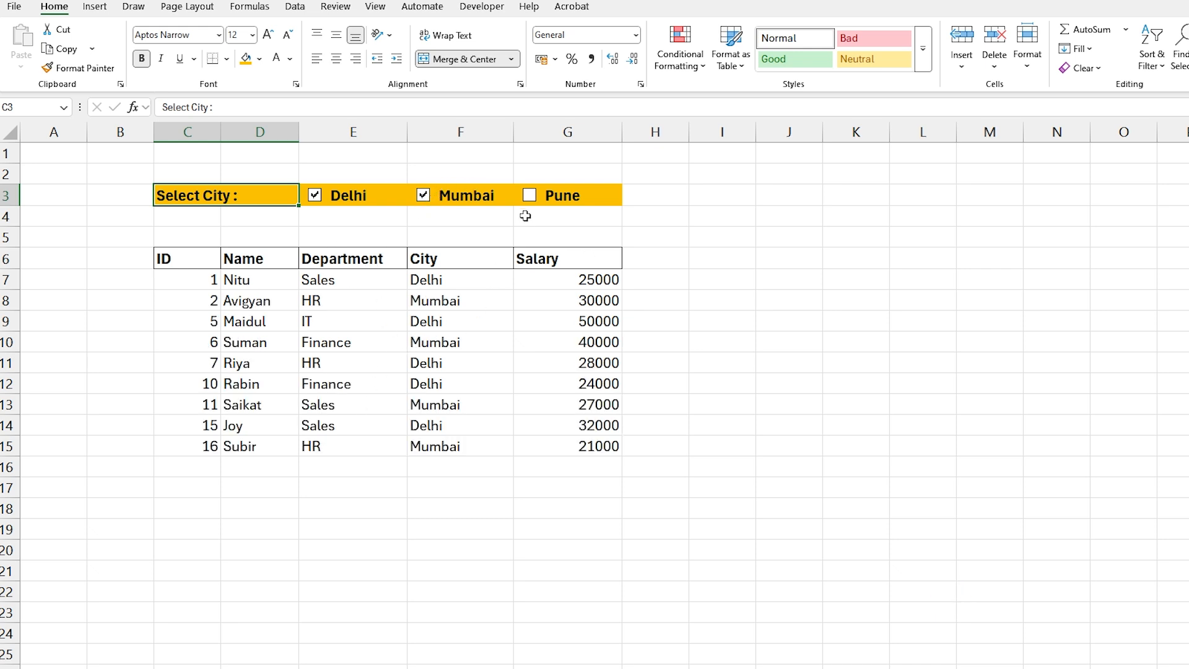
pyautogui.click(532, 197)
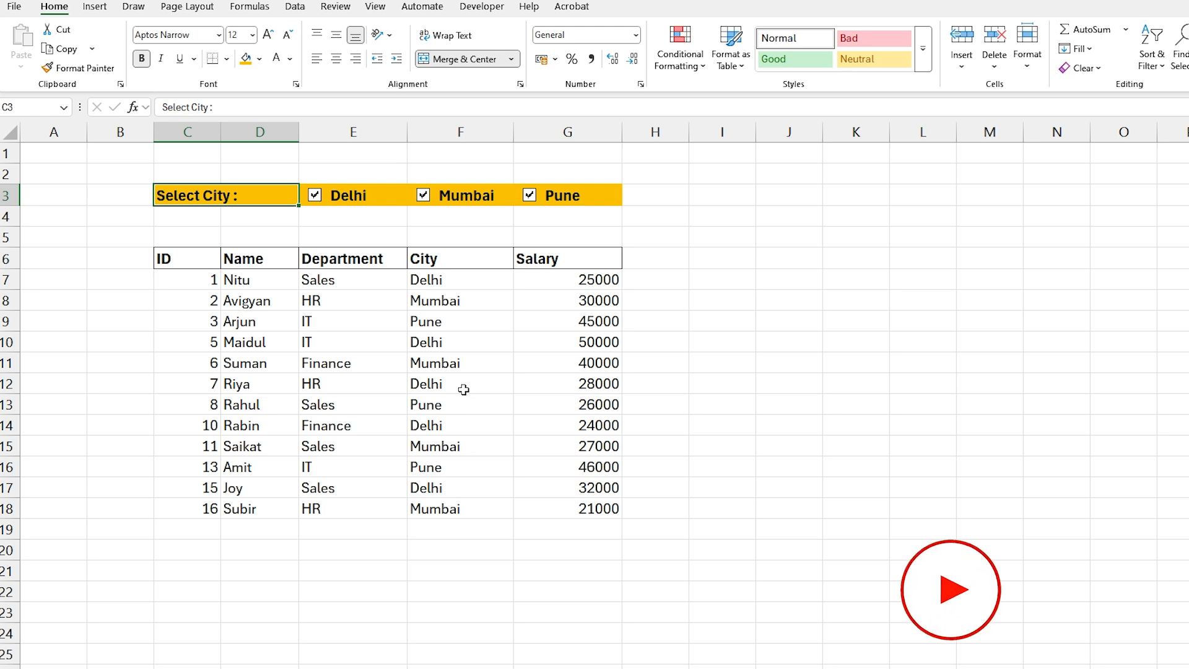
pyautogui.click(423, 196)
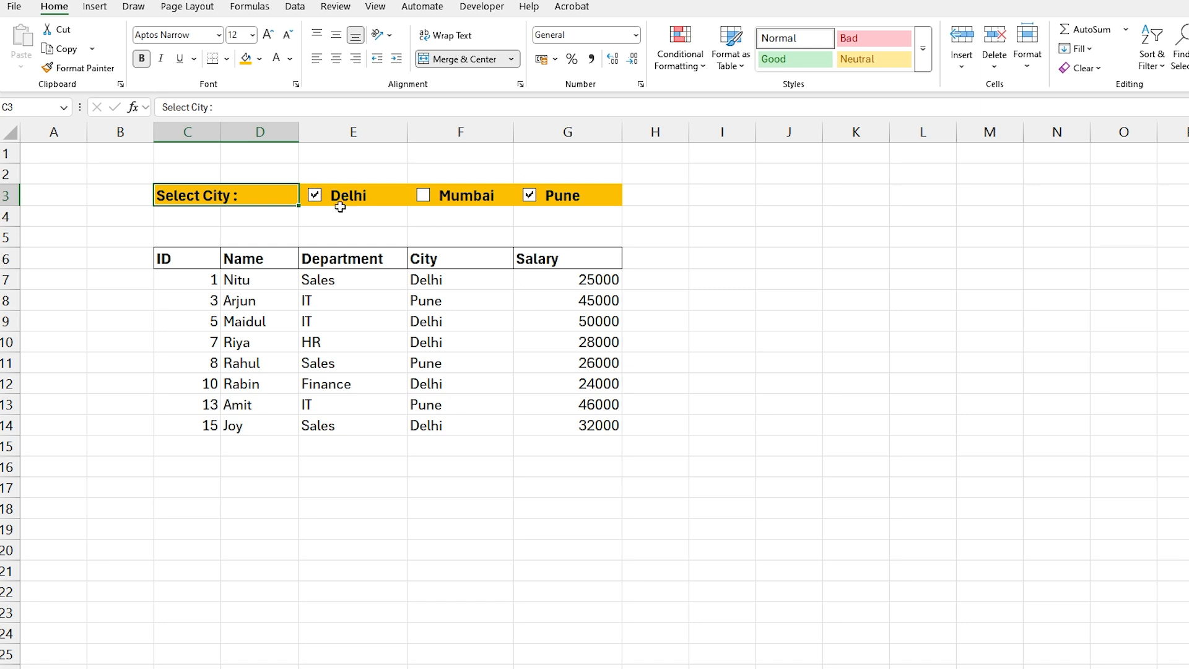
pyautogui.click(316, 197)
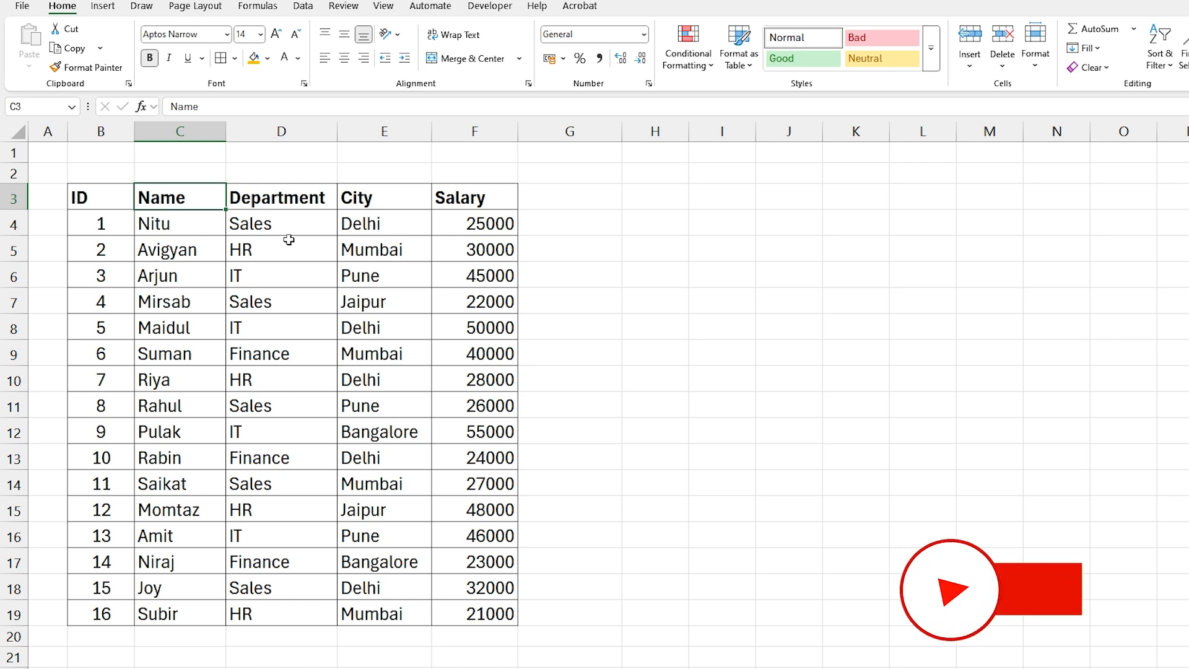
# Step: Check in the ribbon customization settings that the Developer tab is enabled, leaving the settings unchanged
pyautogui.click(270, 221)
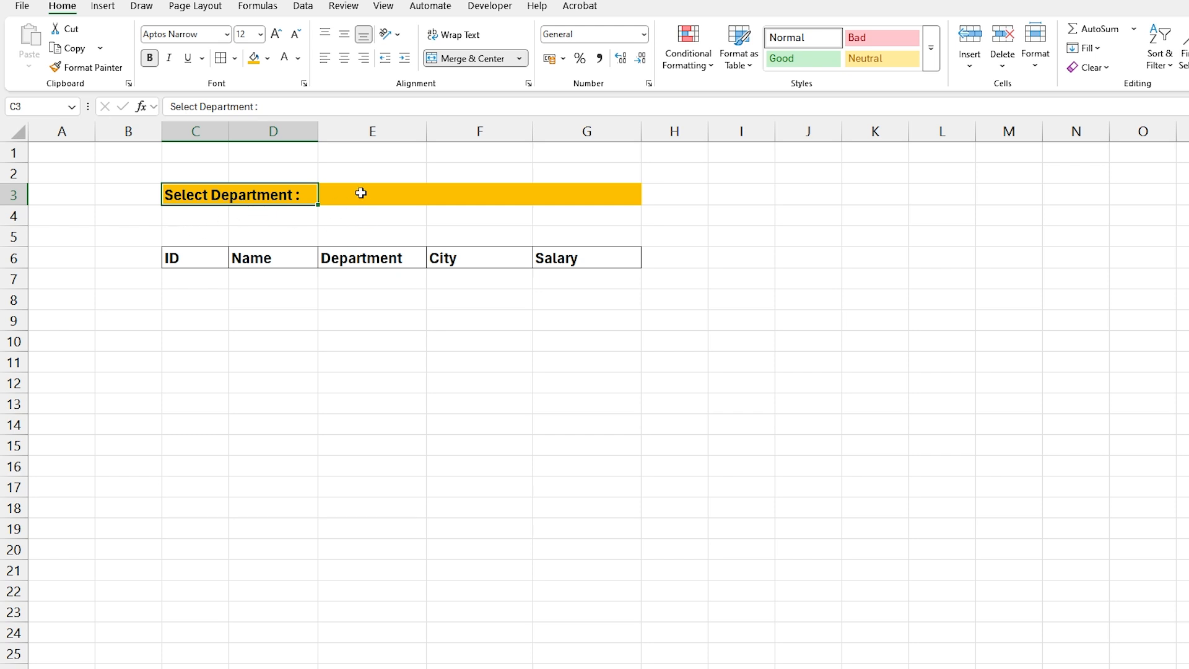
pyautogui.click(372, 194)
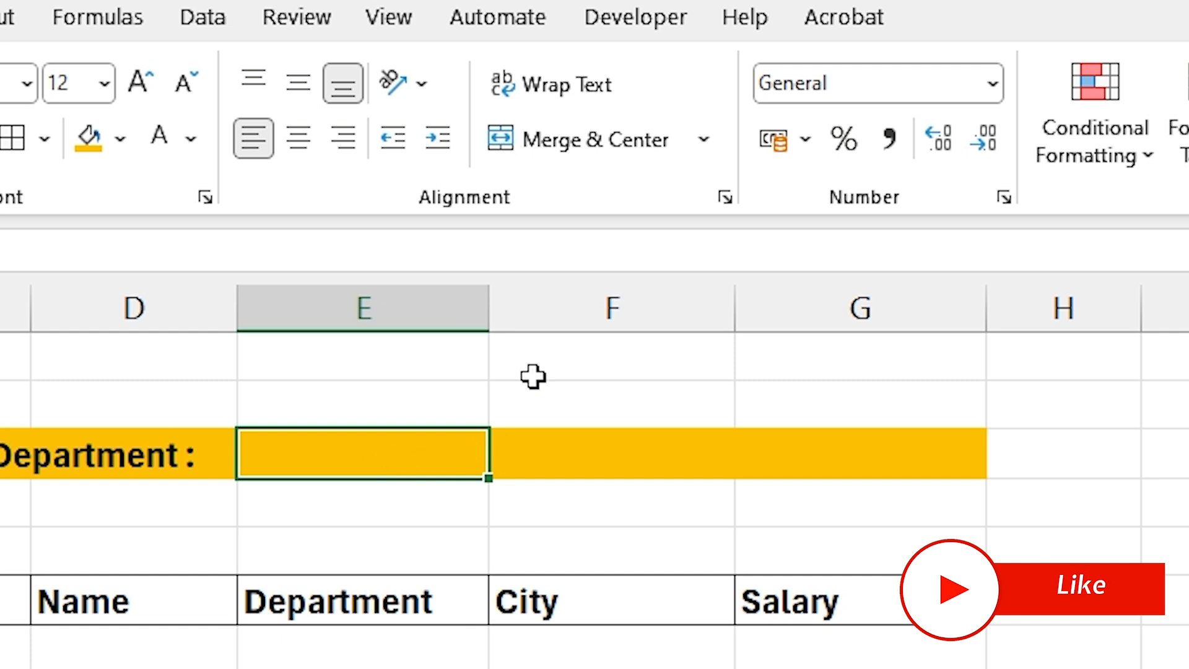
pyautogui.click(660, 21)
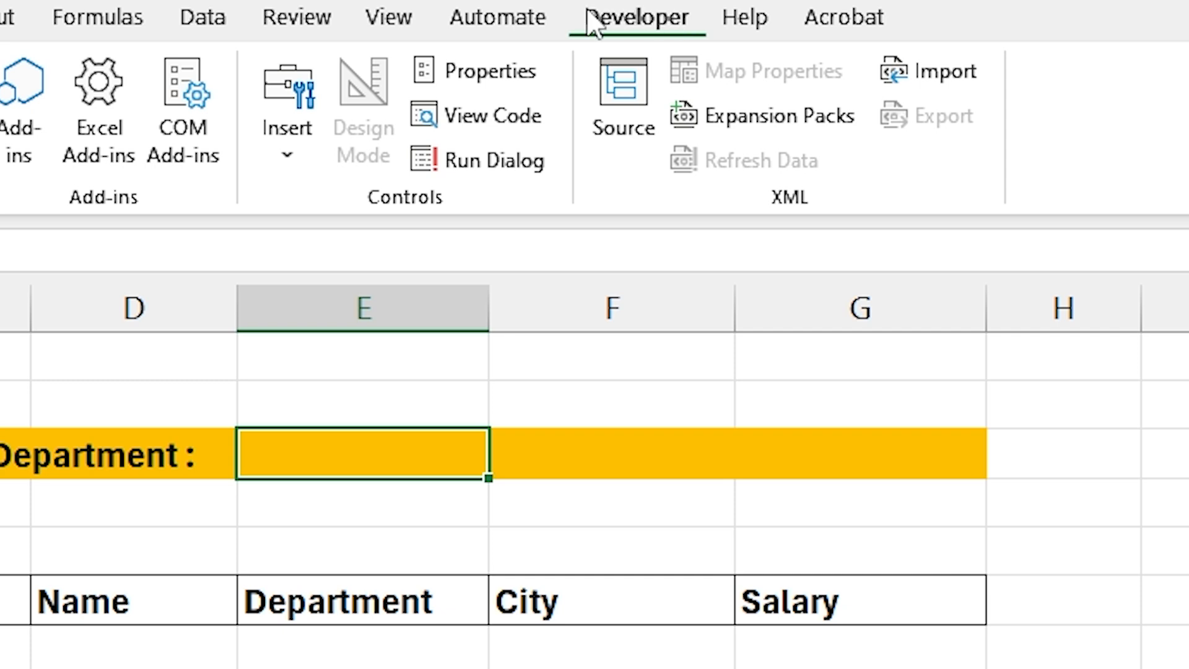
pyautogui.click(504, 21)
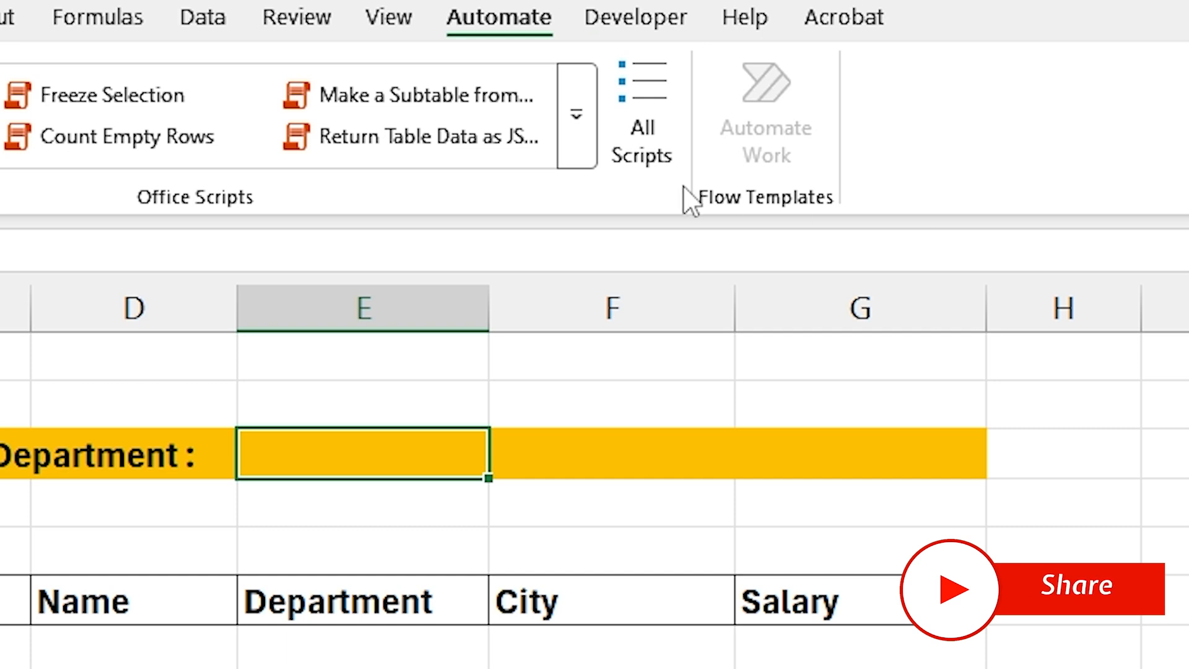
pyautogui.rightClick(849, 137)
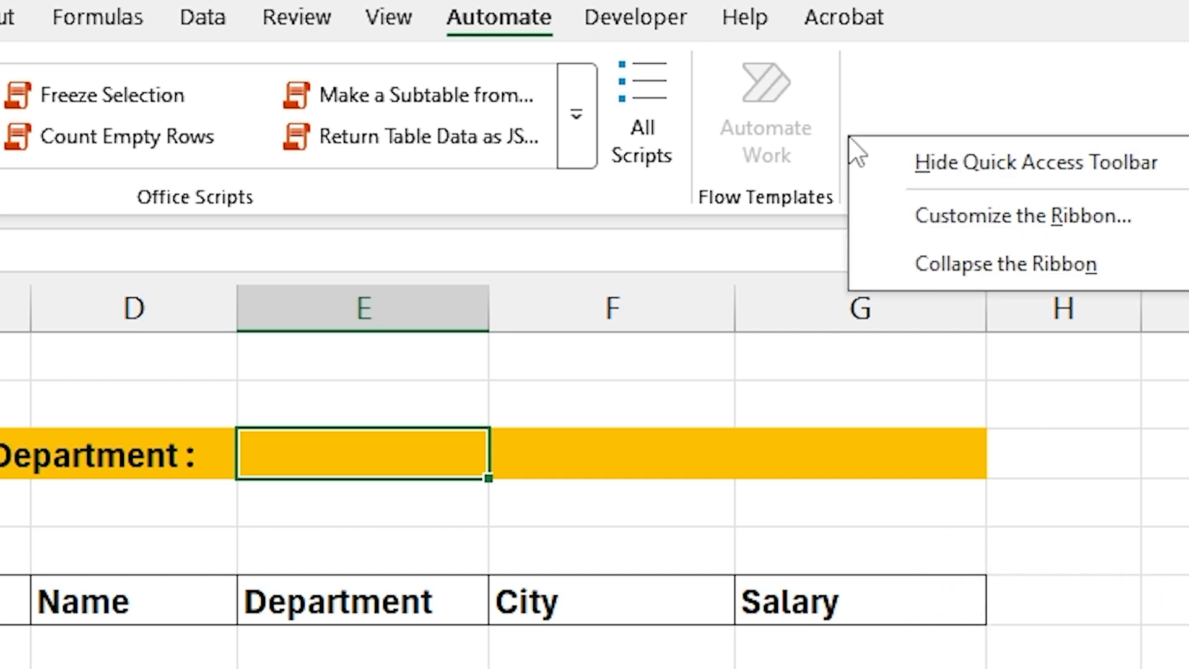
pyautogui.click(979, 230)
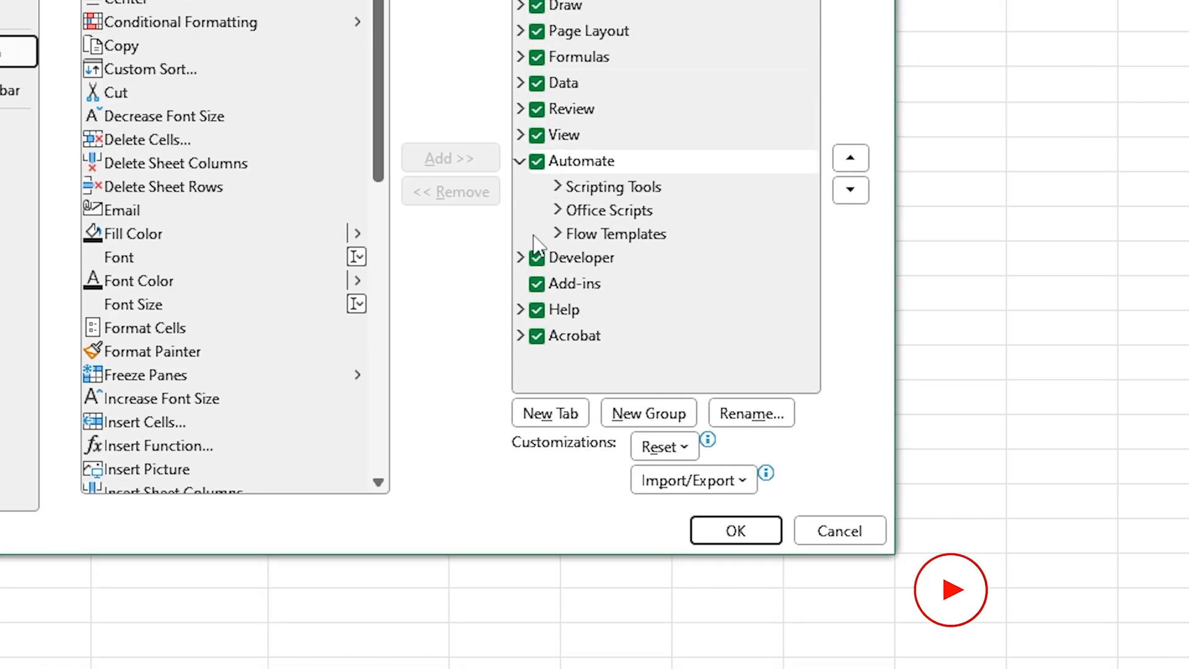
pyautogui.click(520, 258)
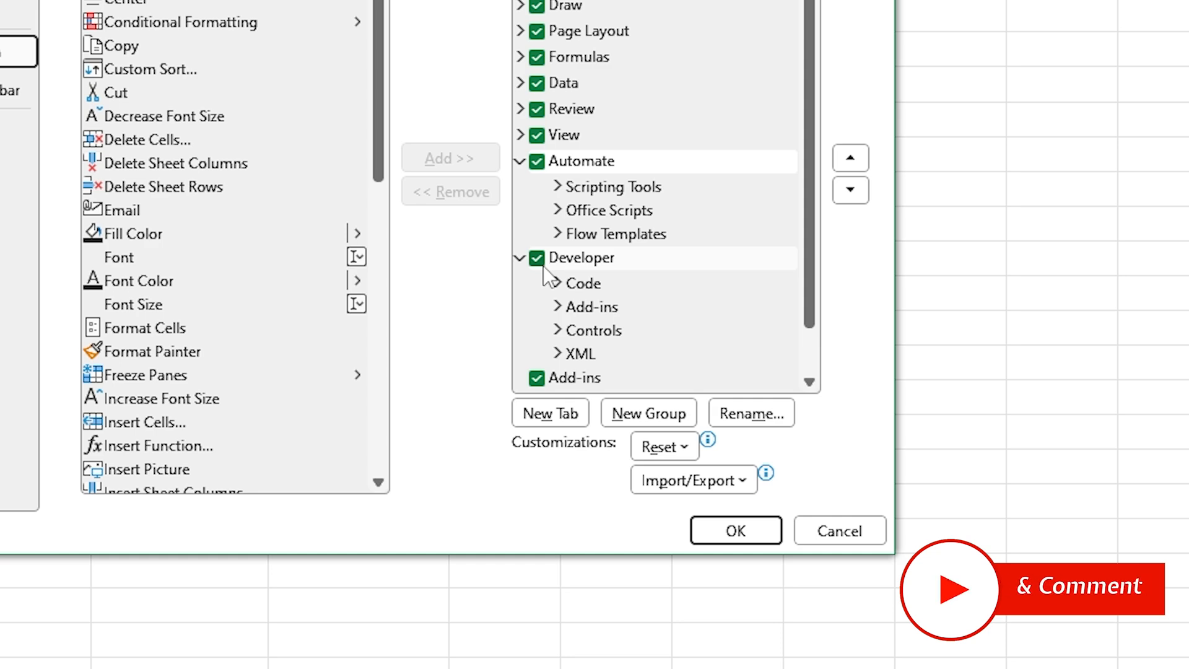
pyautogui.click(849, 539)
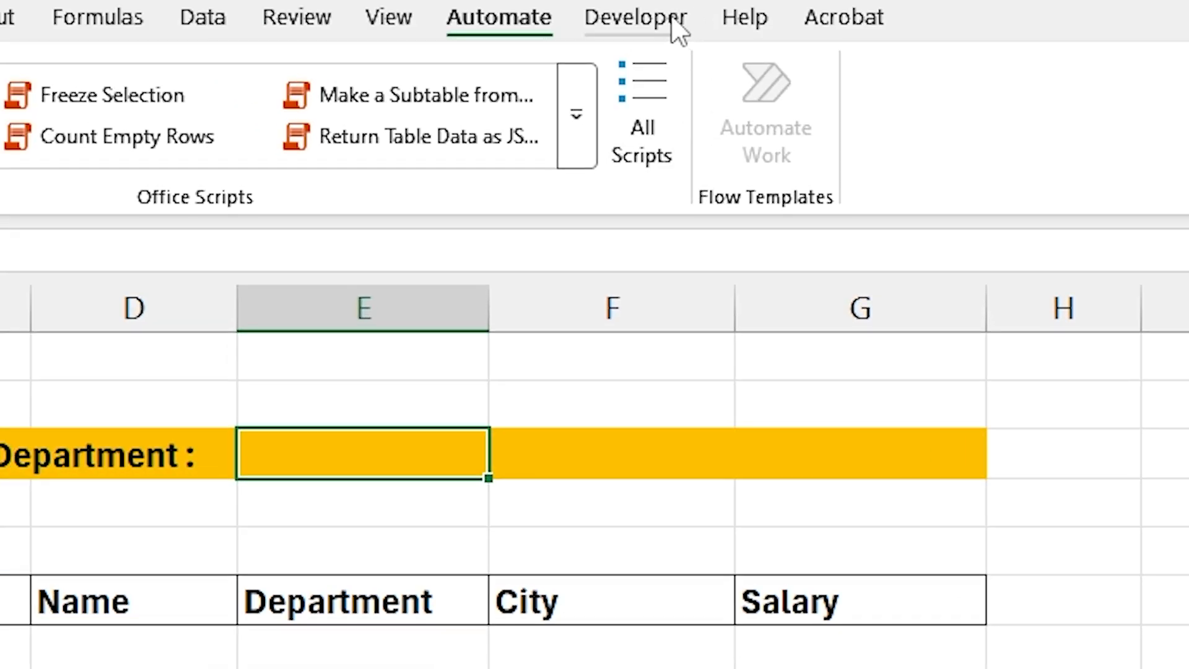
# Step: Insert a form-control check box in cell E3, beside the Select Department label
pyautogui.click(636, 17)
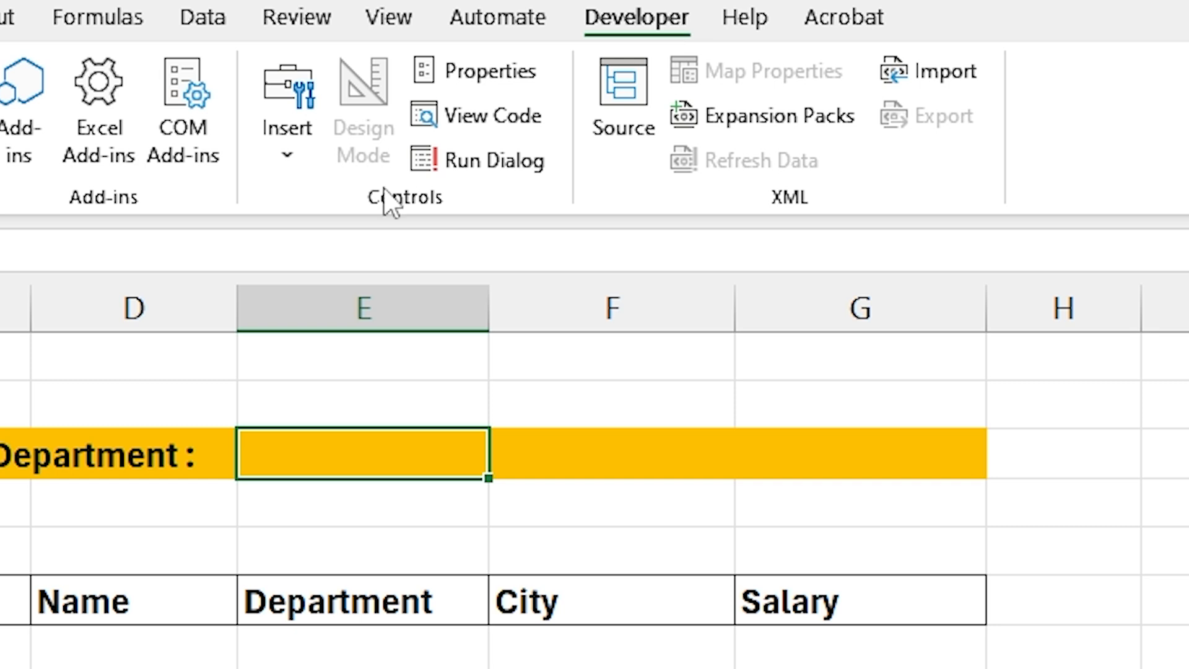
pyautogui.click(296, 150)
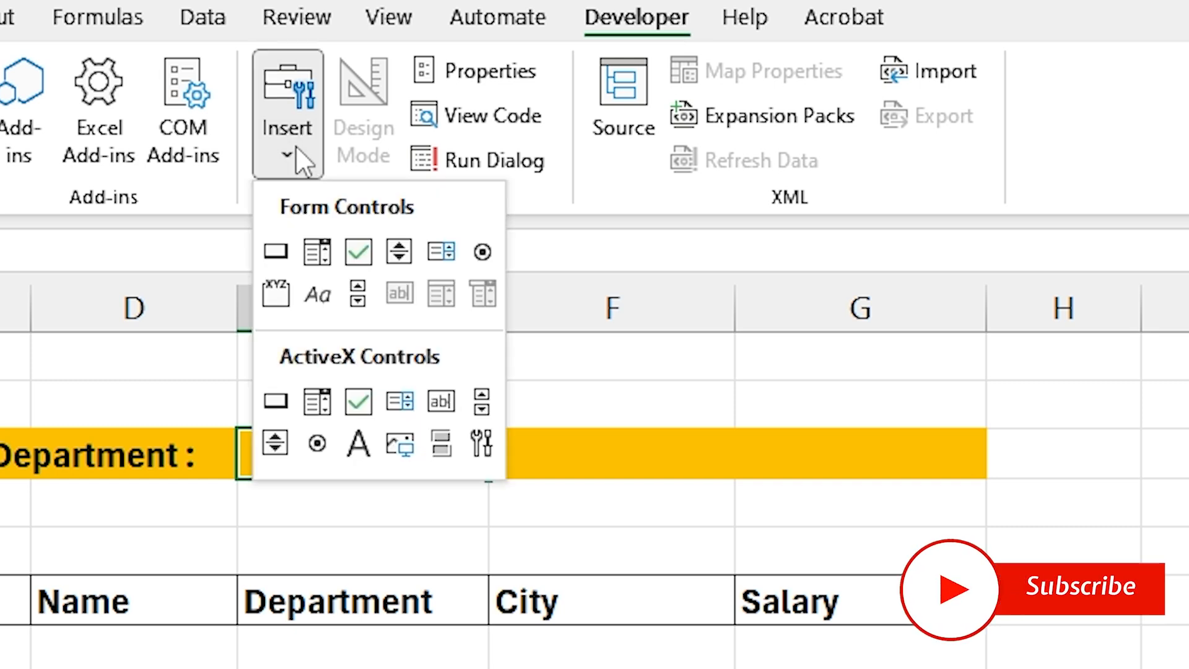
pyautogui.click(358, 251)
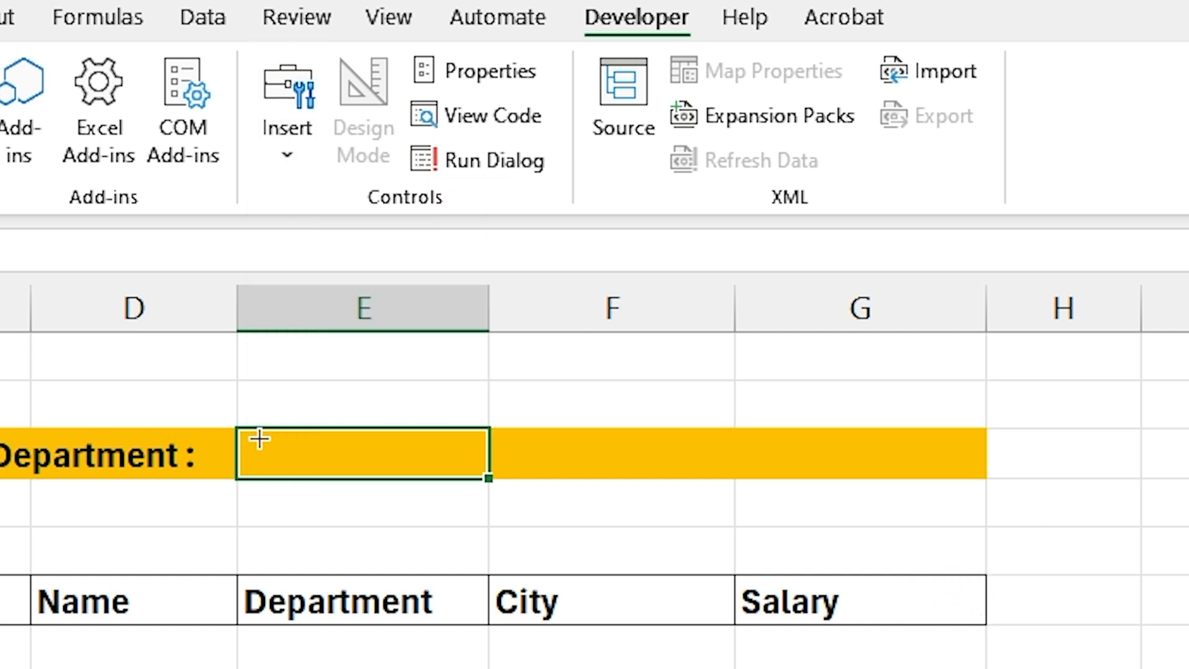
pyautogui.moveTo(256, 435); pyautogui.dragTo(440, 457)
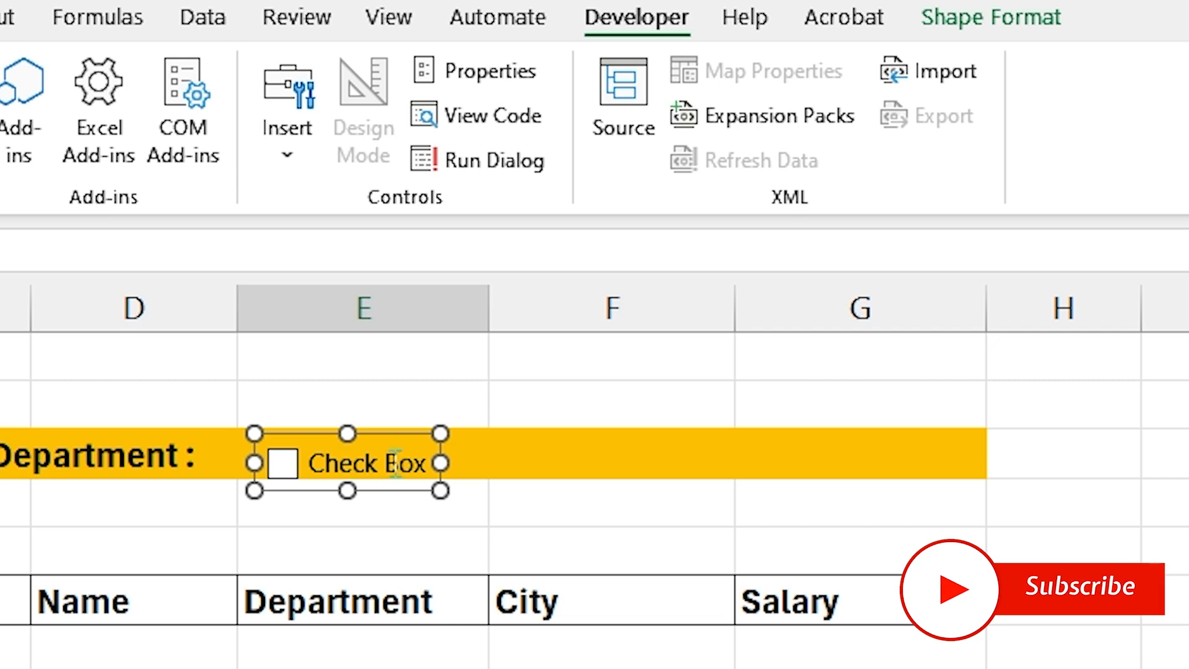
# Step: Delete the caption text of the check box in E3
pyautogui.rightClick(390, 428)
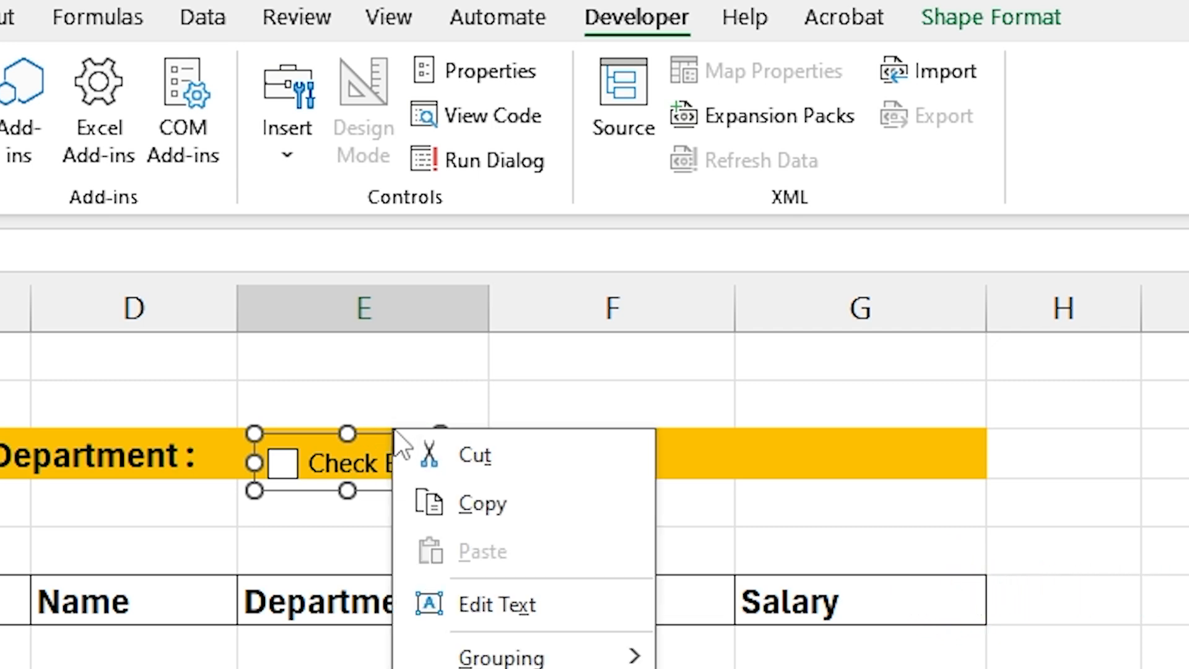
pyautogui.click(489, 606)
pyautogui.hotkey('ctrl', 'a')
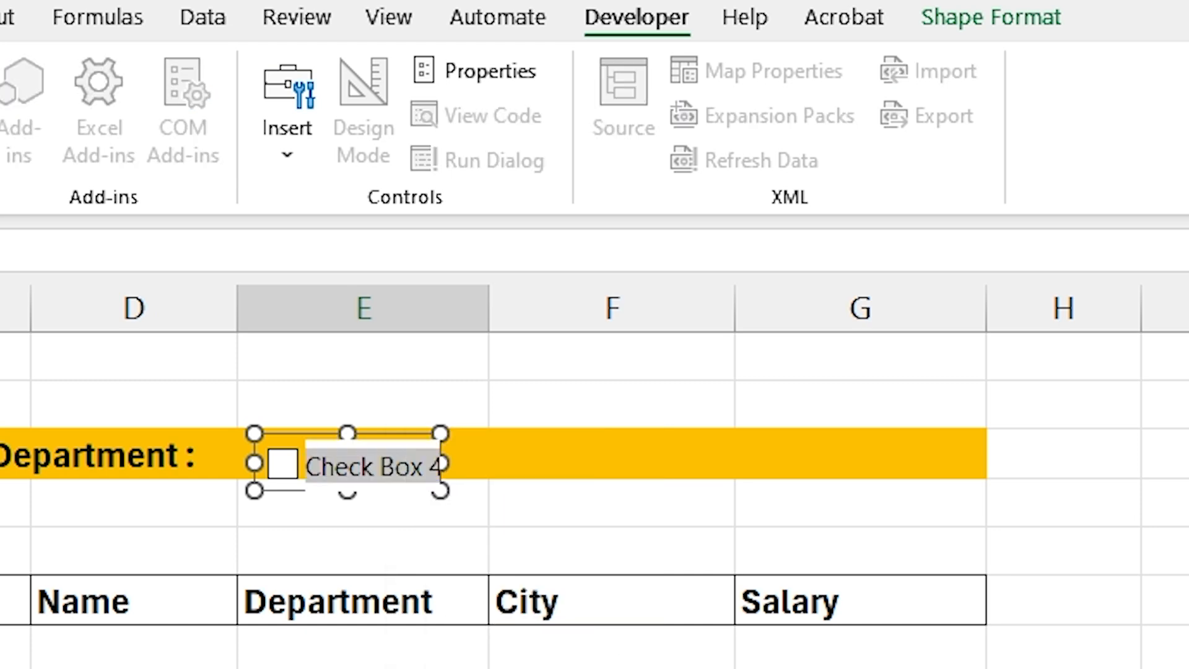
pyautogui.press('BackSpace')
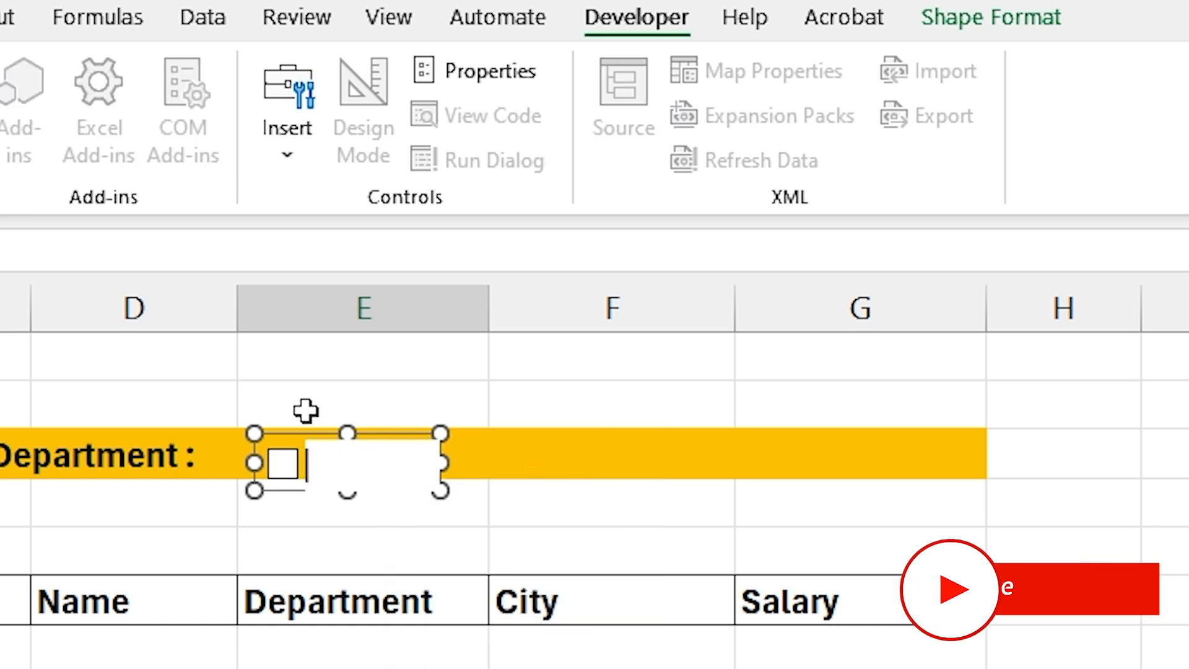
pyautogui.press('Escape')
# Step: Shrink the check box to fit inside E3 and fill the cell across to F3 and G3
pyautogui.moveTo(441, 489); pyautogui.dragTo(311, 479)
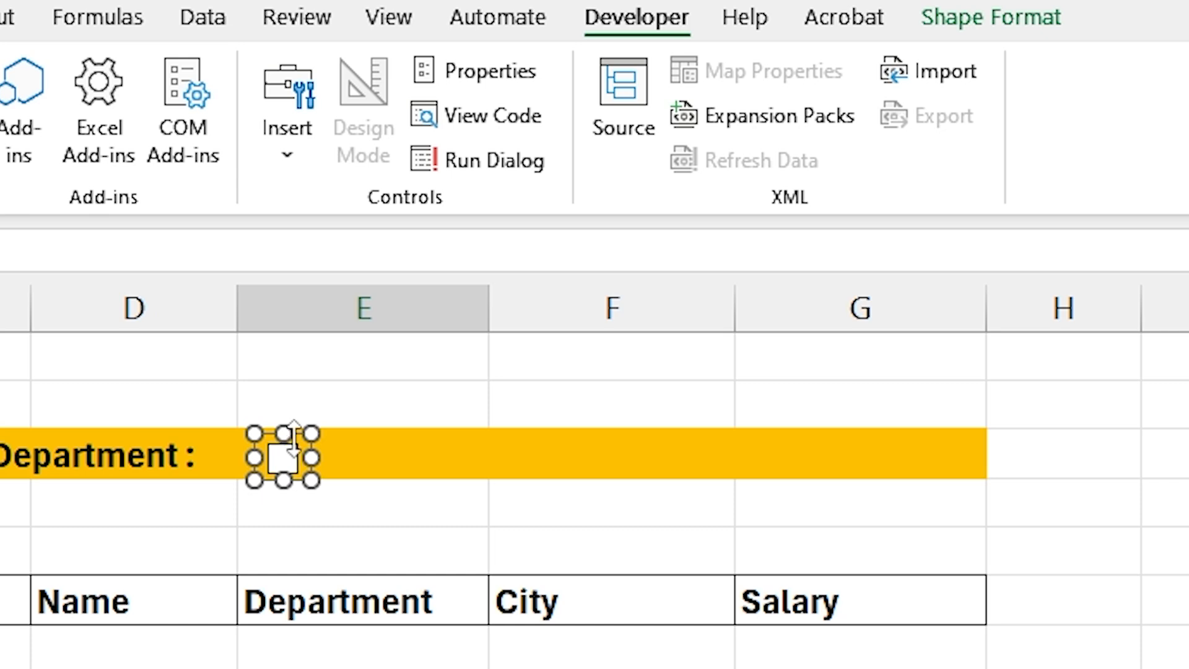
pyautogui.moveTo(296, 438); pyautogui.dragTo(279, 437)
pyautogui.click(486, 472)
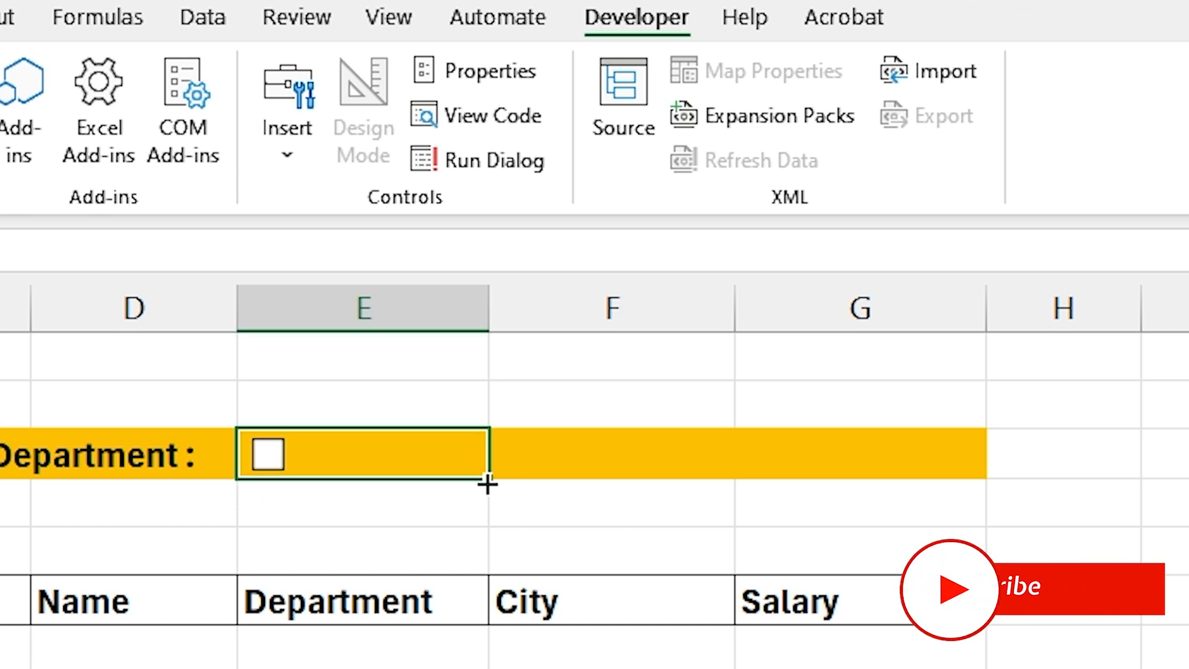
pyautogui.moveTo(490, 483); pyautogui.dragTo(923, 483)
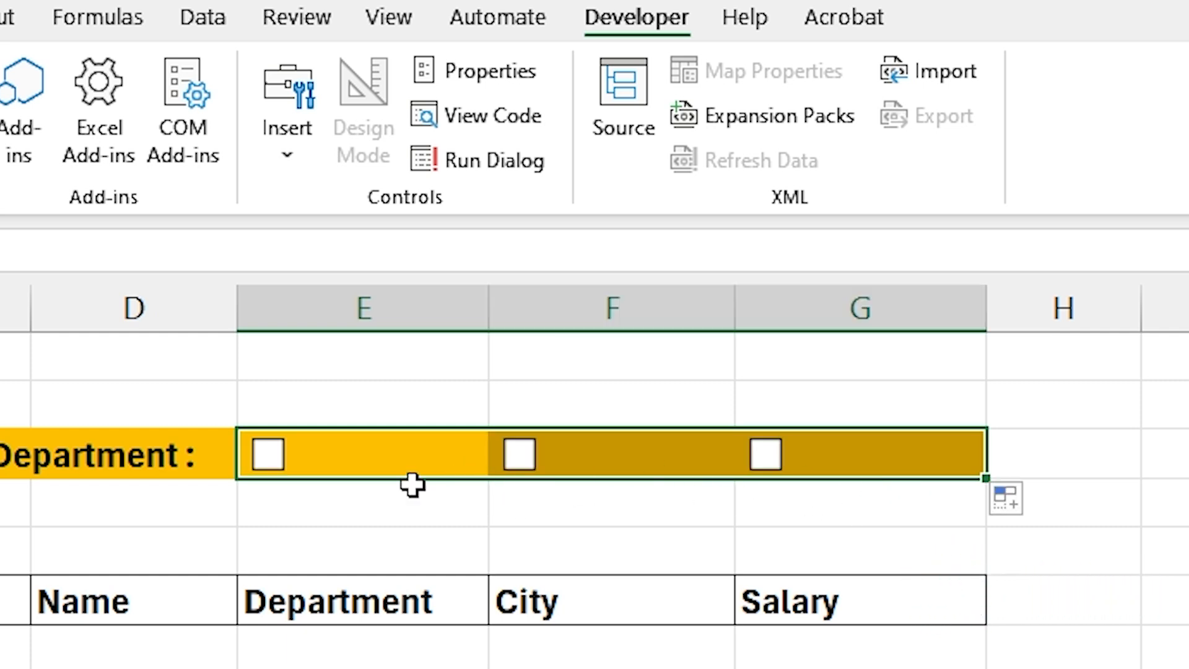
# Step: Enter the department labels Sales in E3, HR in F3 and IT in G3
pyautogui.click(390, 461)
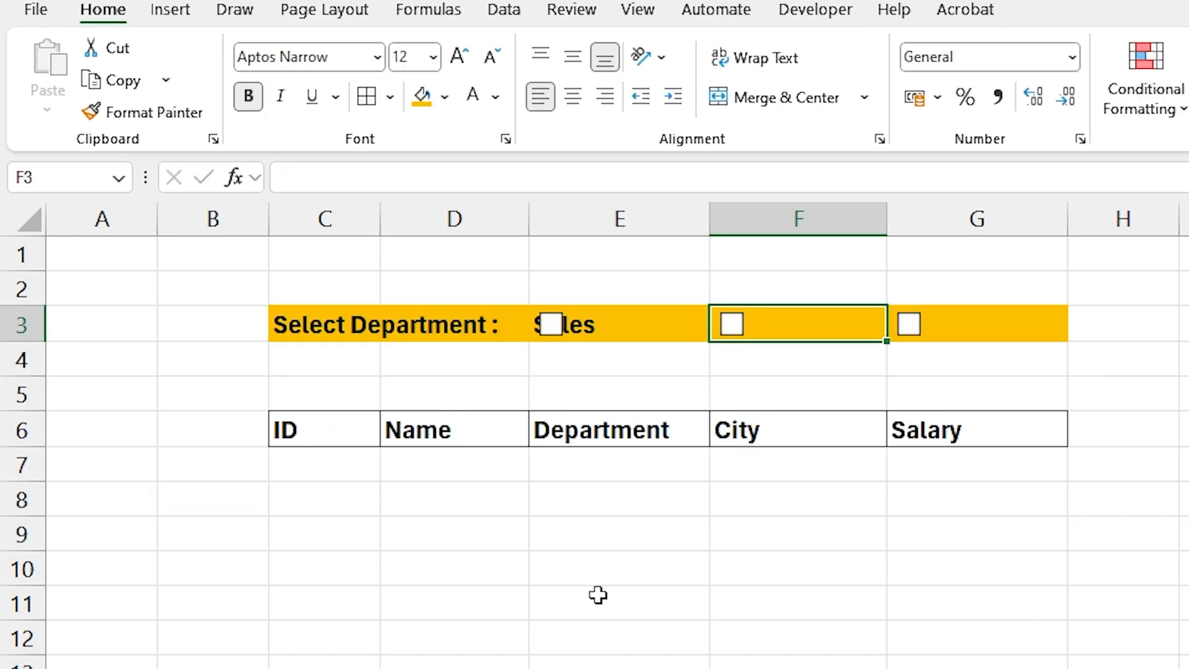
pyautogui.write('HR')
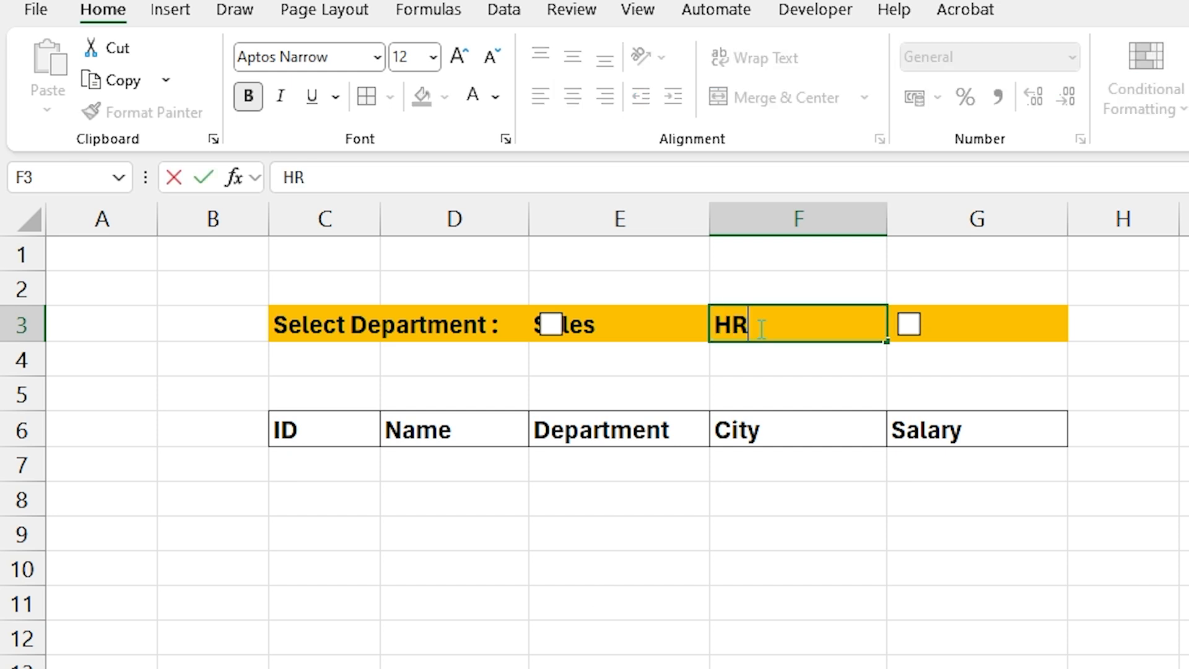
pyautogui.press('Tab')
pyautogui.write('IT')
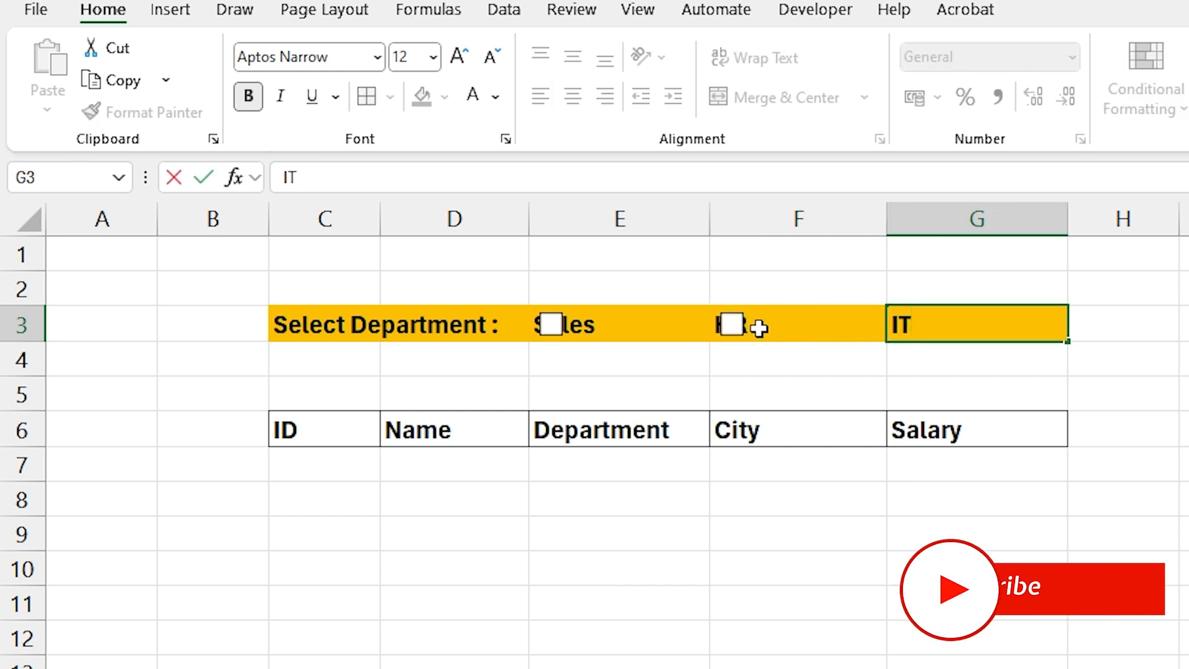
pyautogui.press('Return')
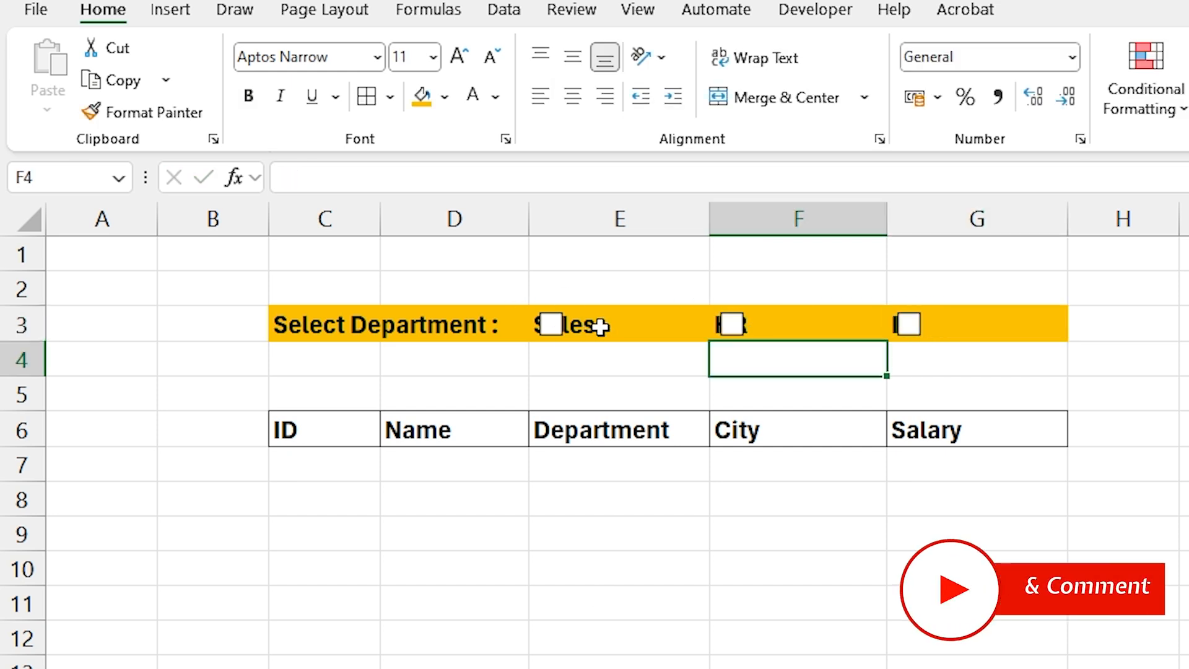
# Step: Increase the indent of the labels in E3:G3 by three levels so they clear the check boxes
pyautogui.click(579, 327)
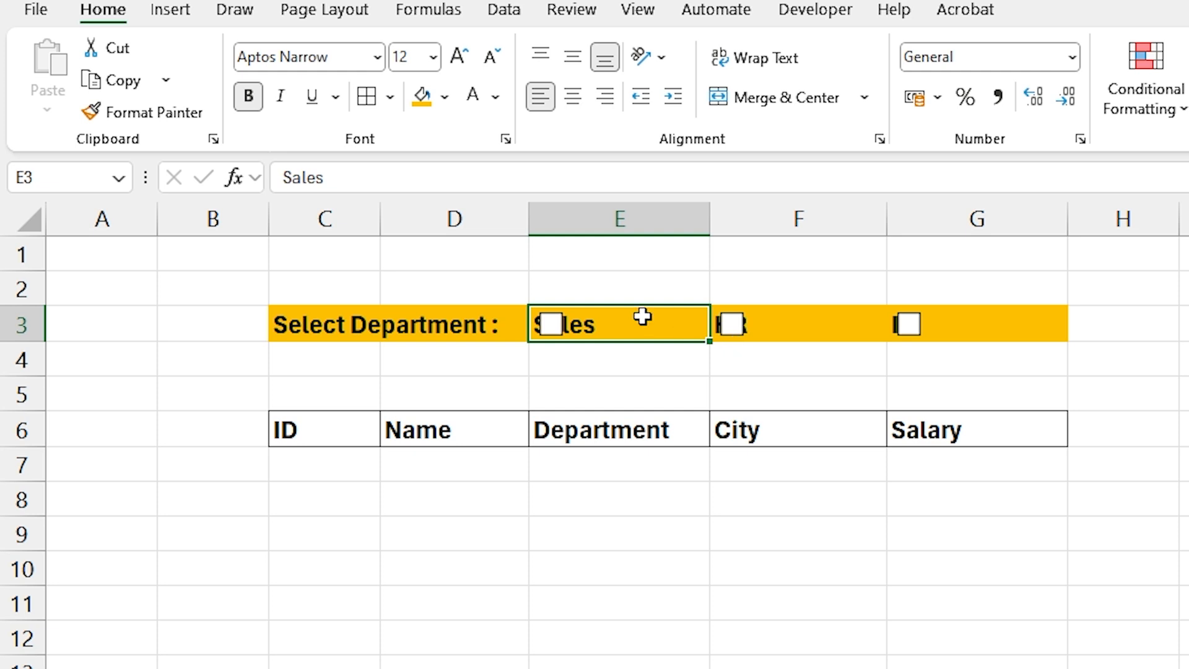
pyautogui.moveTo(643, 317); pyautogui.dragTo(910, 320)
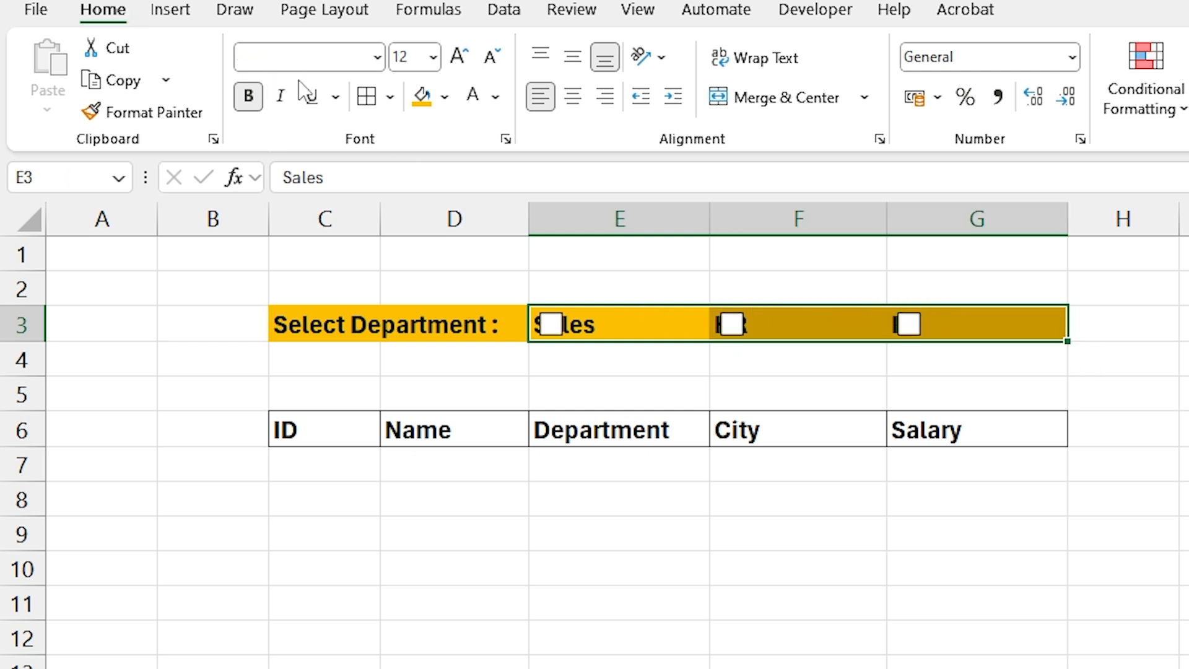
pyautogui.click(679, 106)
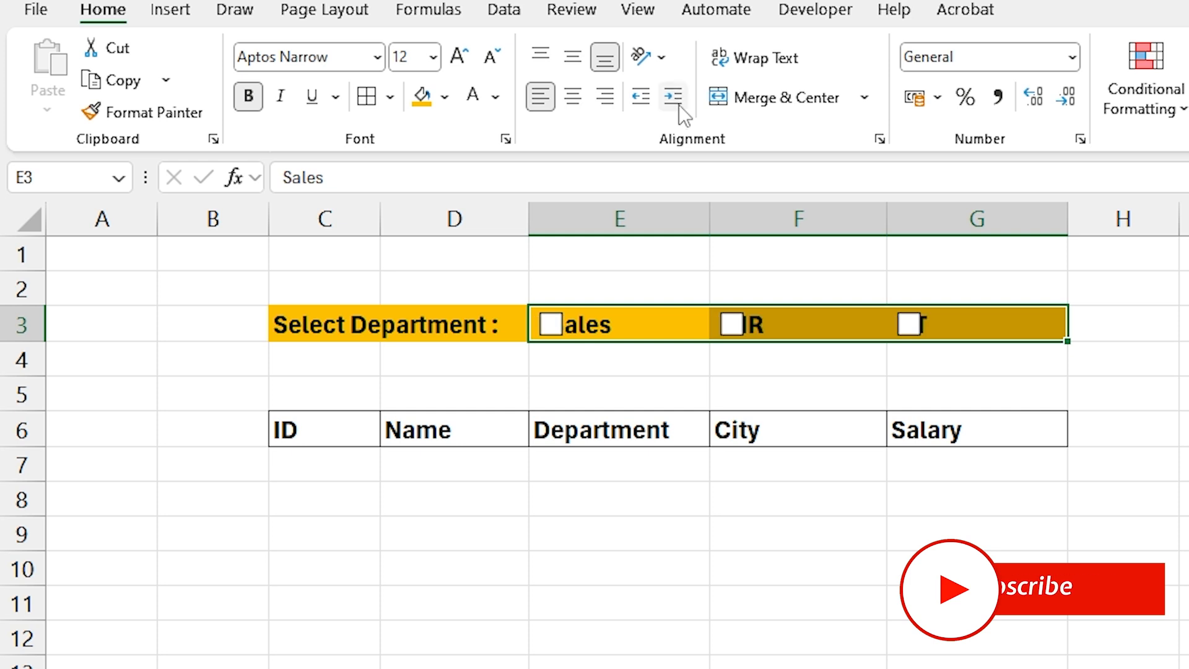
pyautogui.click(679, 105)
pyautogui.click(678, 105)
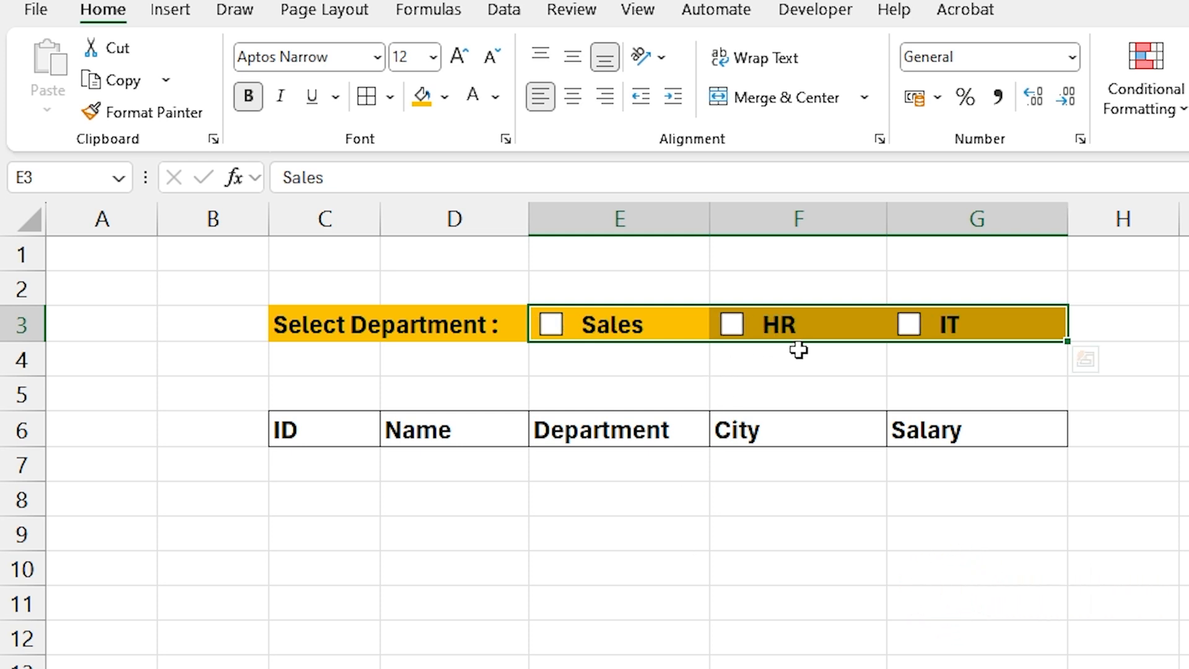
pyautogui.click(789, 324)
pyautogui.press('Right')
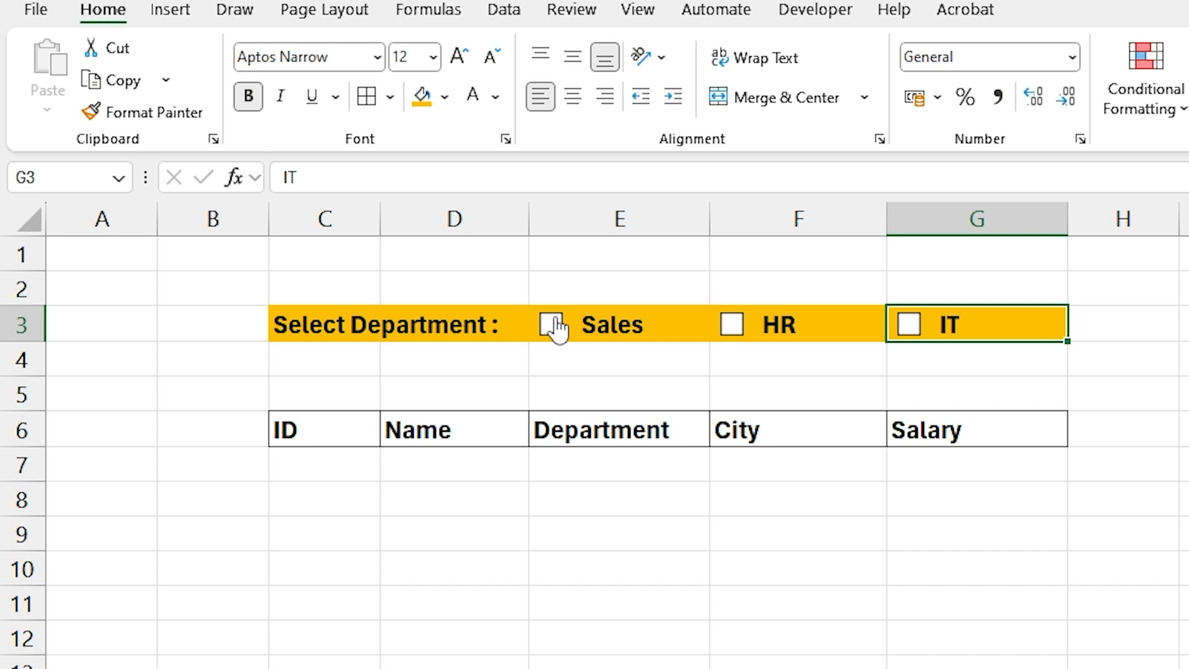
# Step: Link the Sales check box to cell E4 in its Format Control settings
pyautogui.rightClick(556, 322)
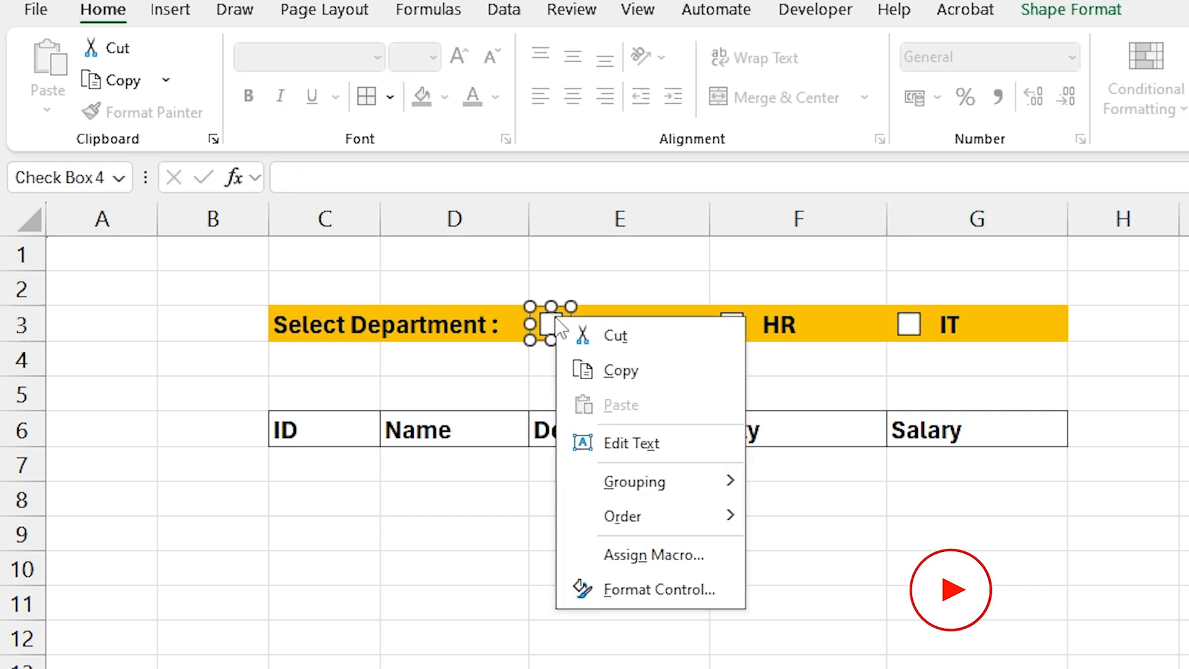
pyautogui.click(669, 591)
pyautogui.moveTo(1188, 298); pyautogui.dragTo(1138, 251)
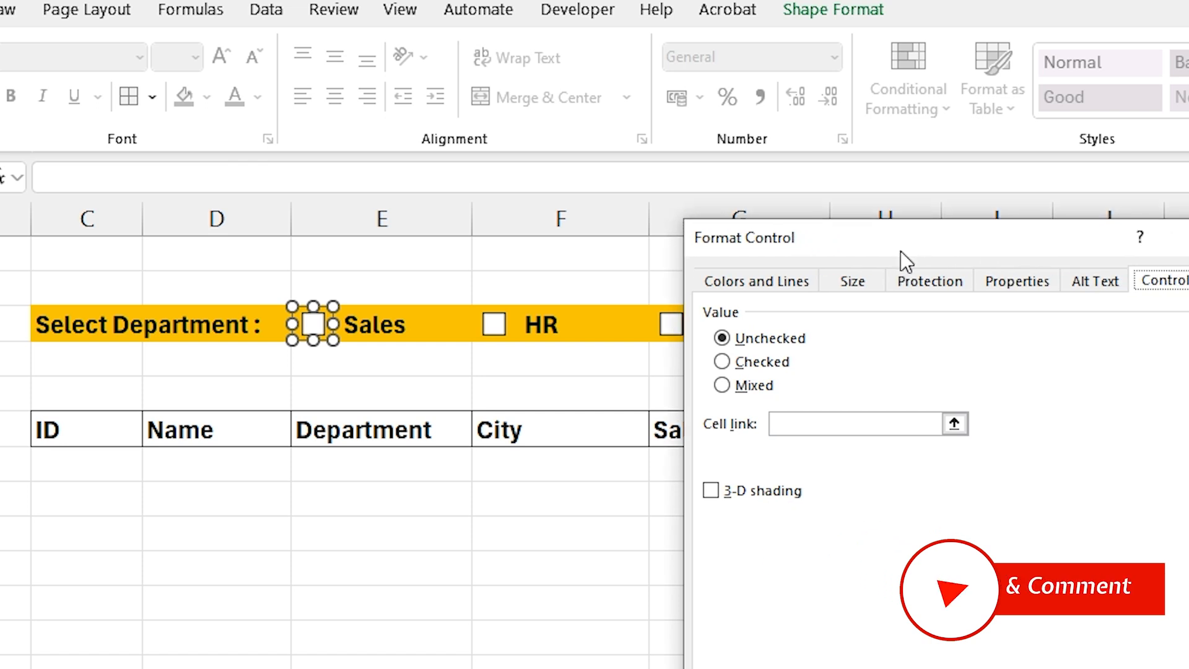
pyautogui.moveTo(900, 251); pyautogui.dragTo(1051, 238)
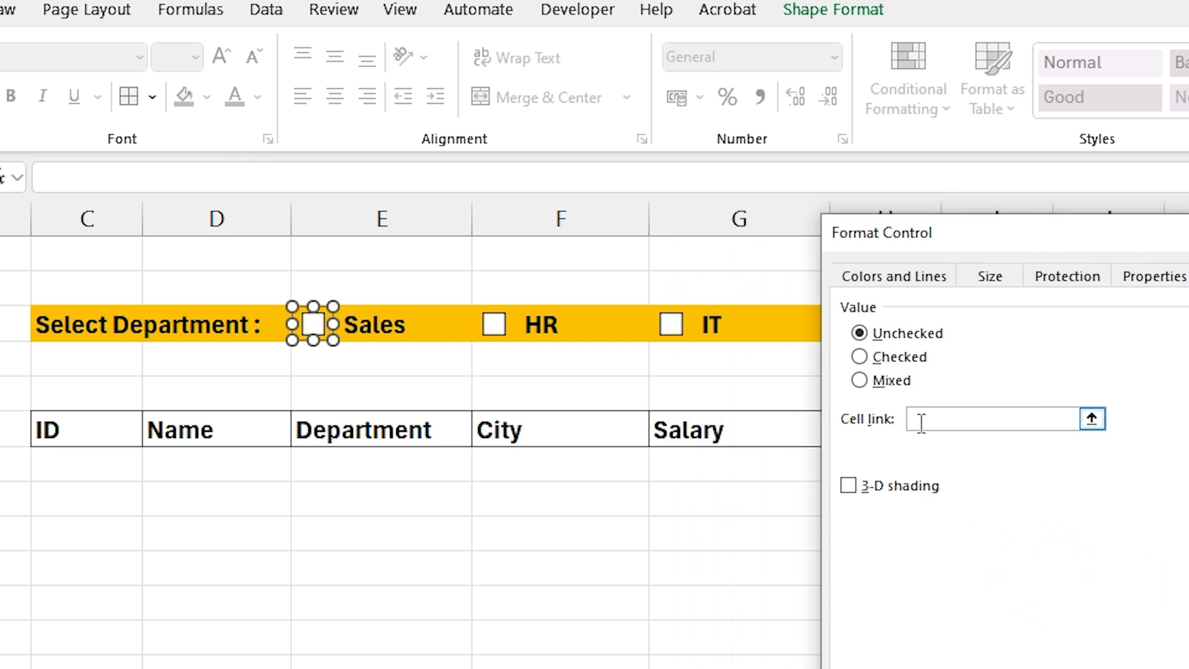
pyautogui.click(396, 364)
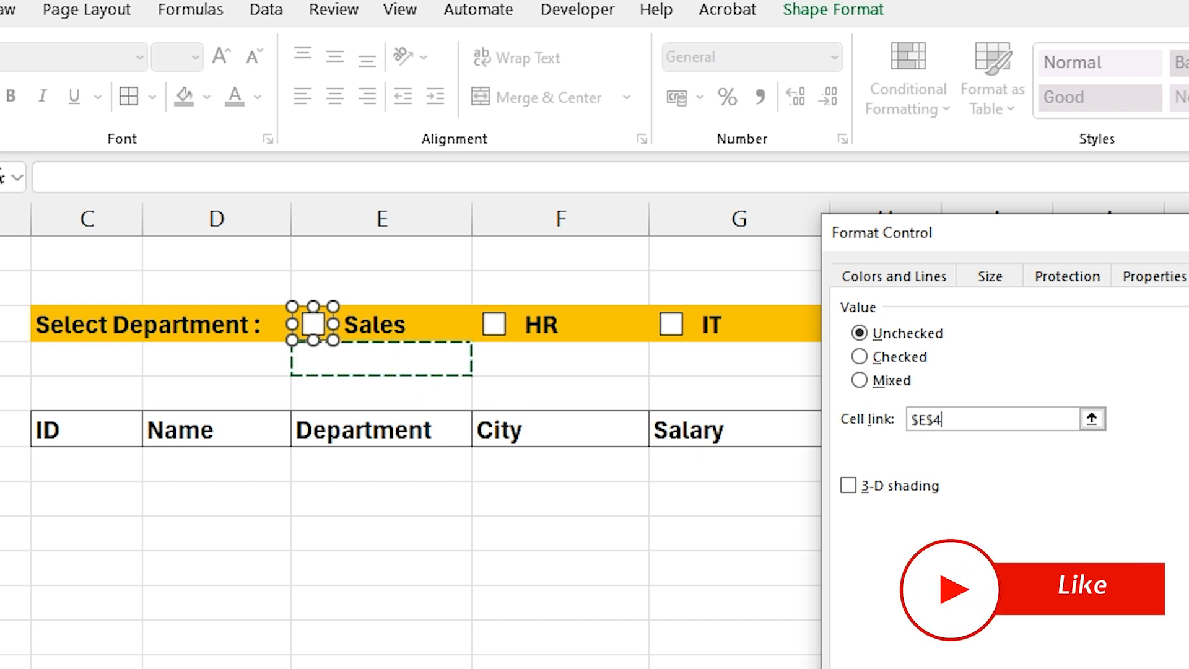
pyautogui.press('Return')
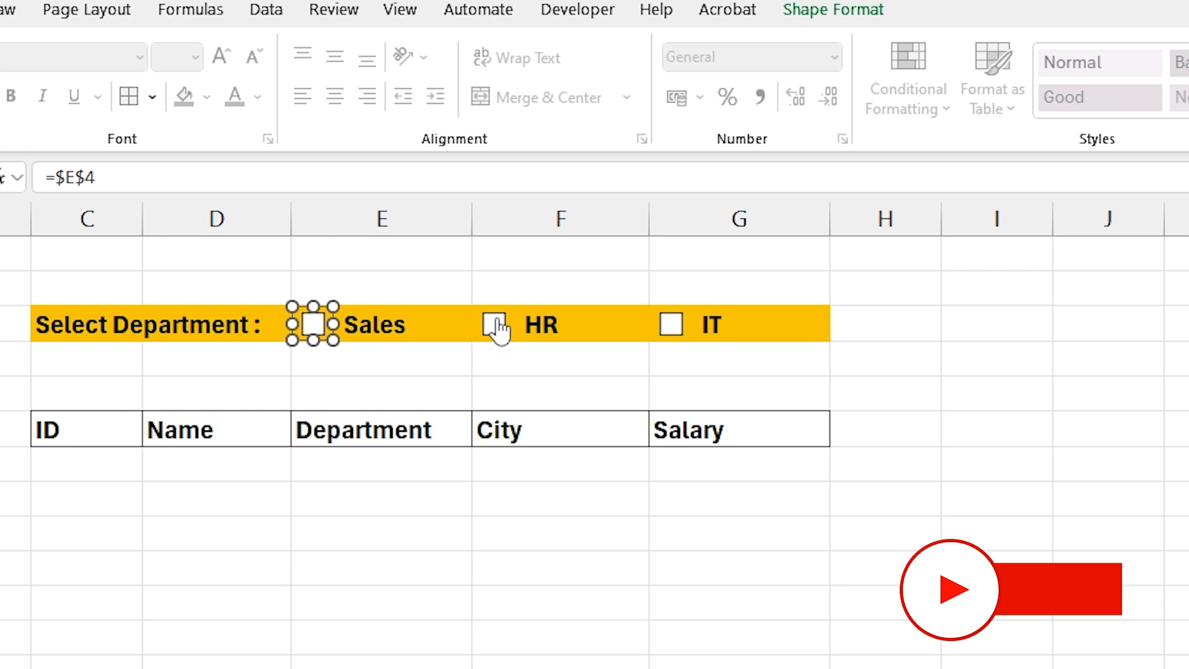
# Step: Link the HR check box to cell F4 in its Format Control settings
pyautogui.keyDown('ctrl'); pyautogui.click(495, 323); pyautogui.keyUp('ctrl')
pyautogui.rightClick(495, 323)
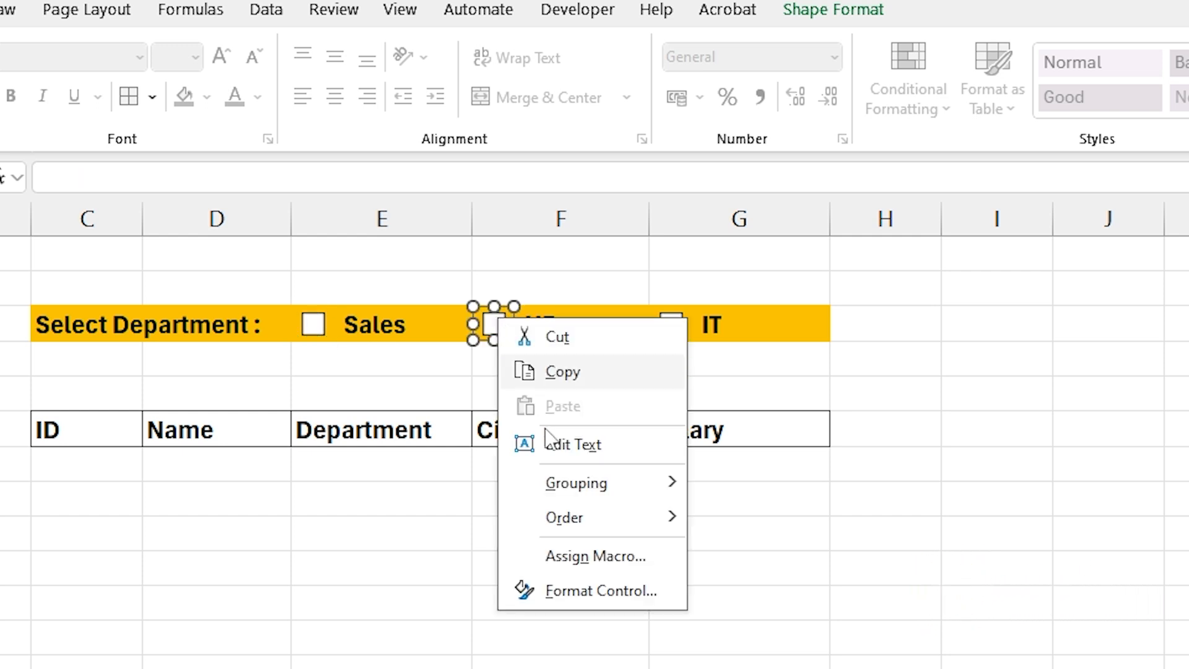
pyautogui.click(617, 590)
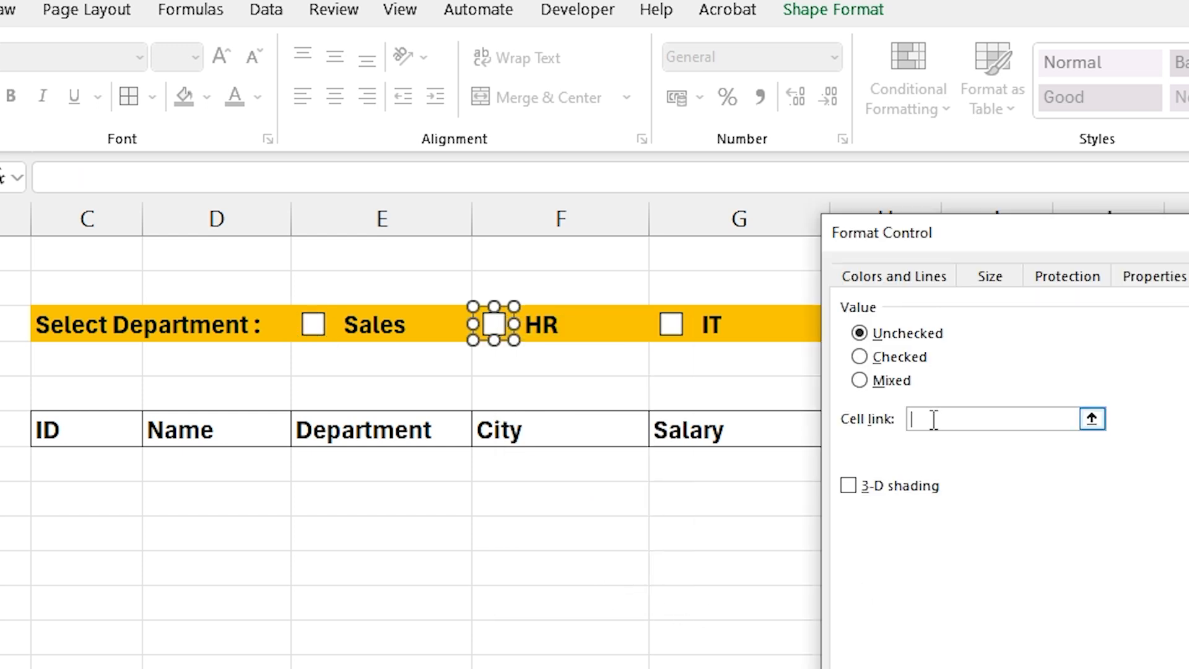
pyautogui.click(584, 363)
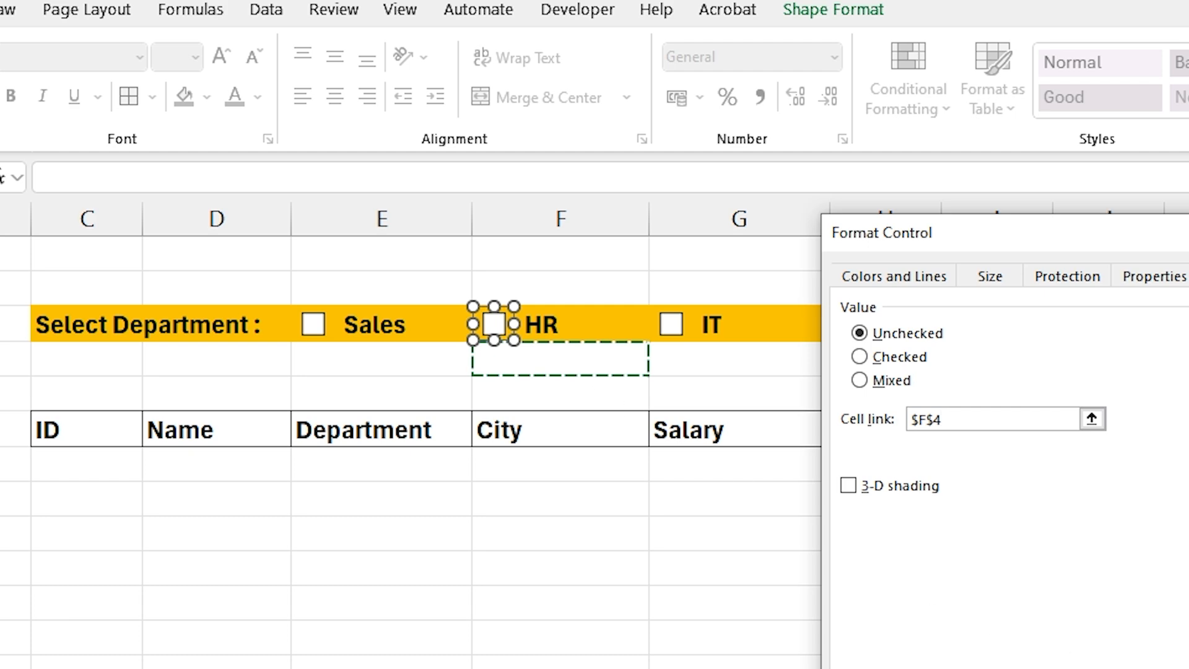
pyautogui.press('Return')
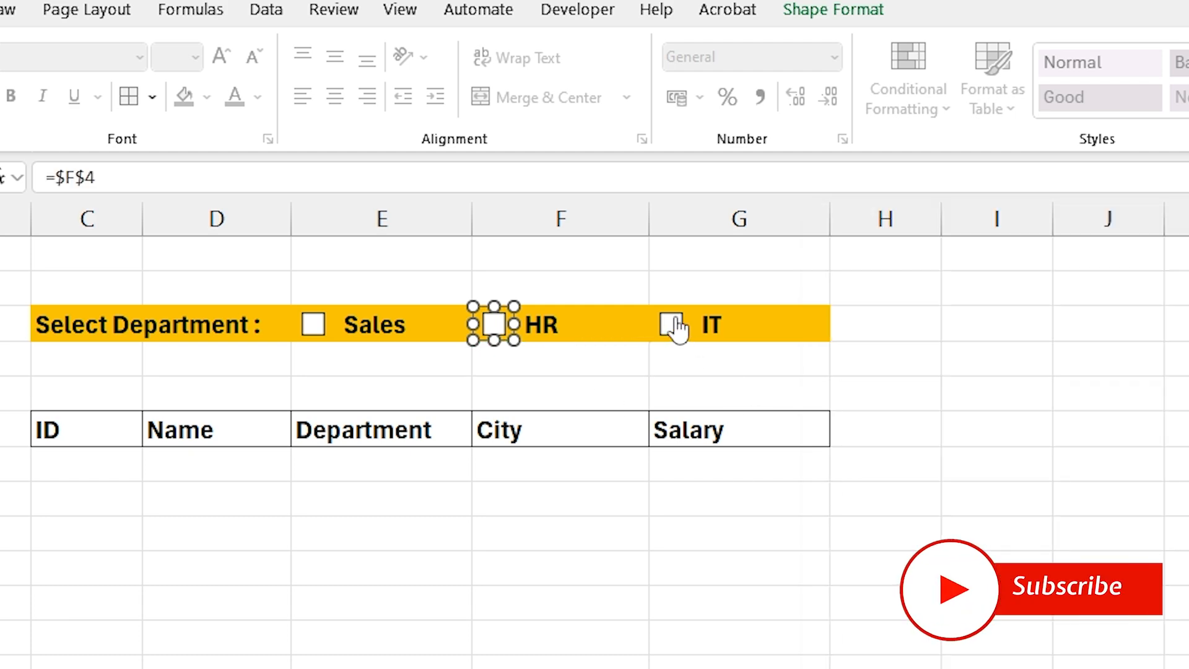
# Step: Link the IT check box to cell G4 and deselect the control
pyautogui.rightClick(677, 328)
pyautogui.click(788, 587)
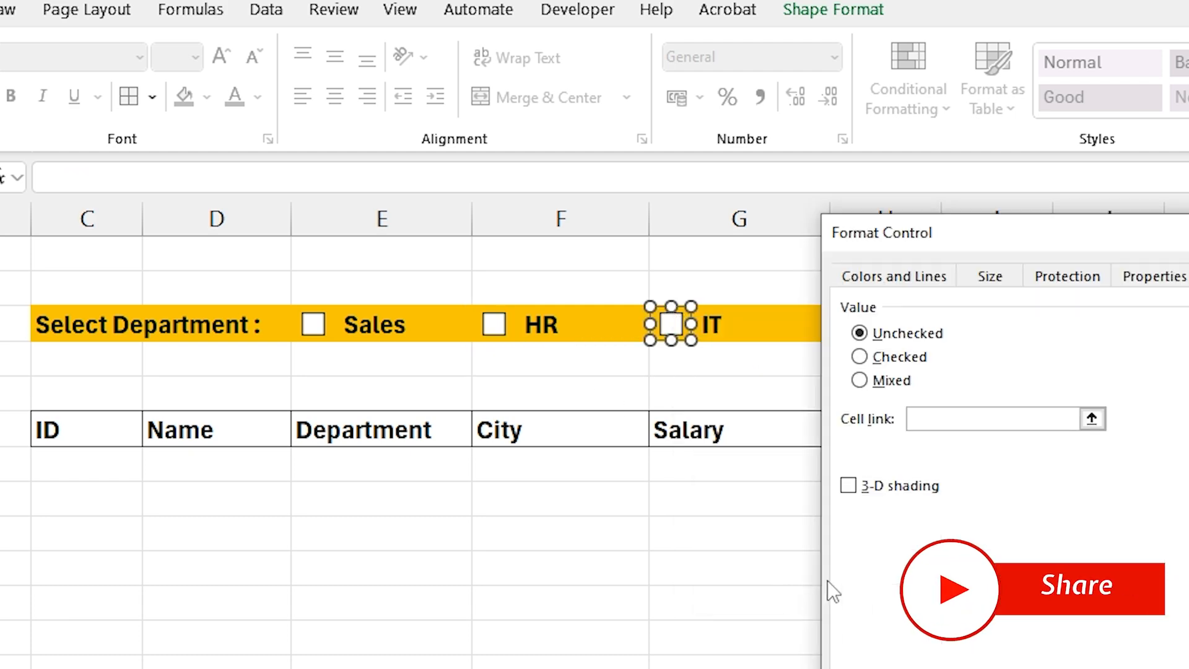
pyautogui.click(935, 418)
pyautogui.click(723, 365)
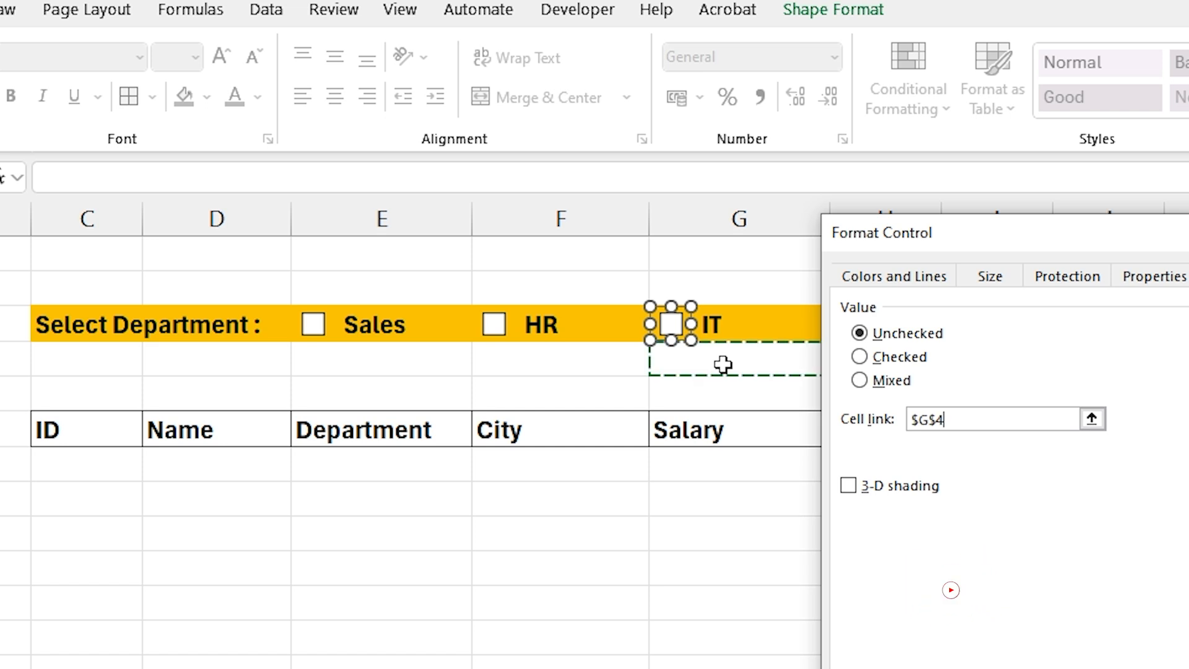
pyautogui.press('Return')
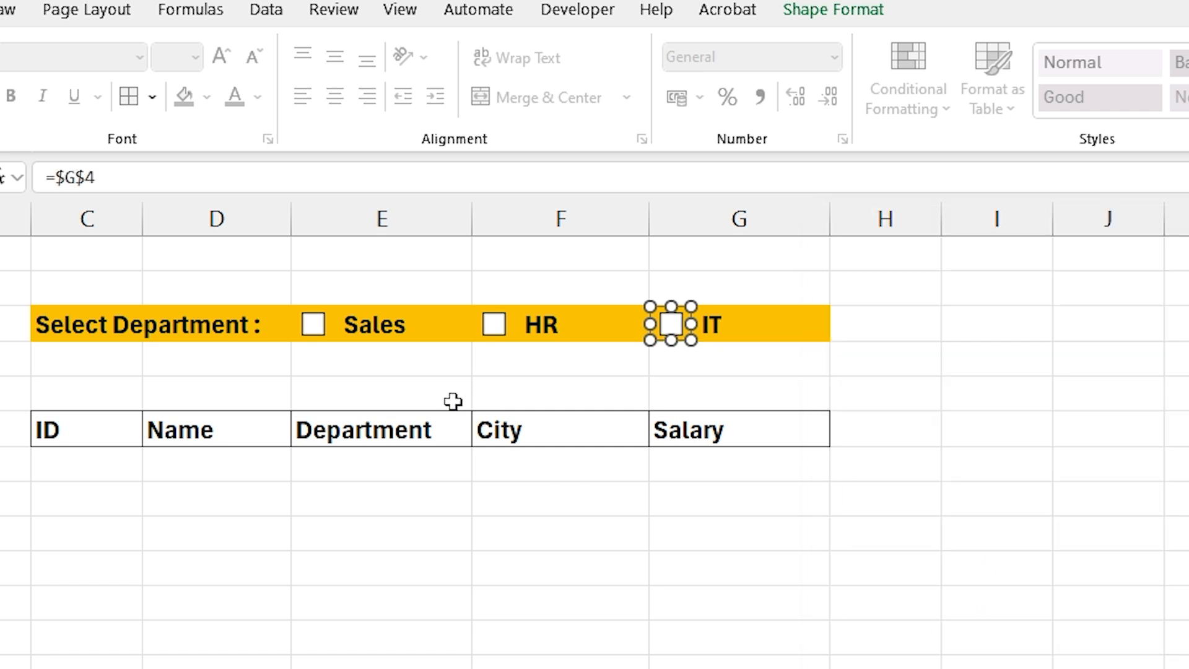
pyautogui.press('Escape')
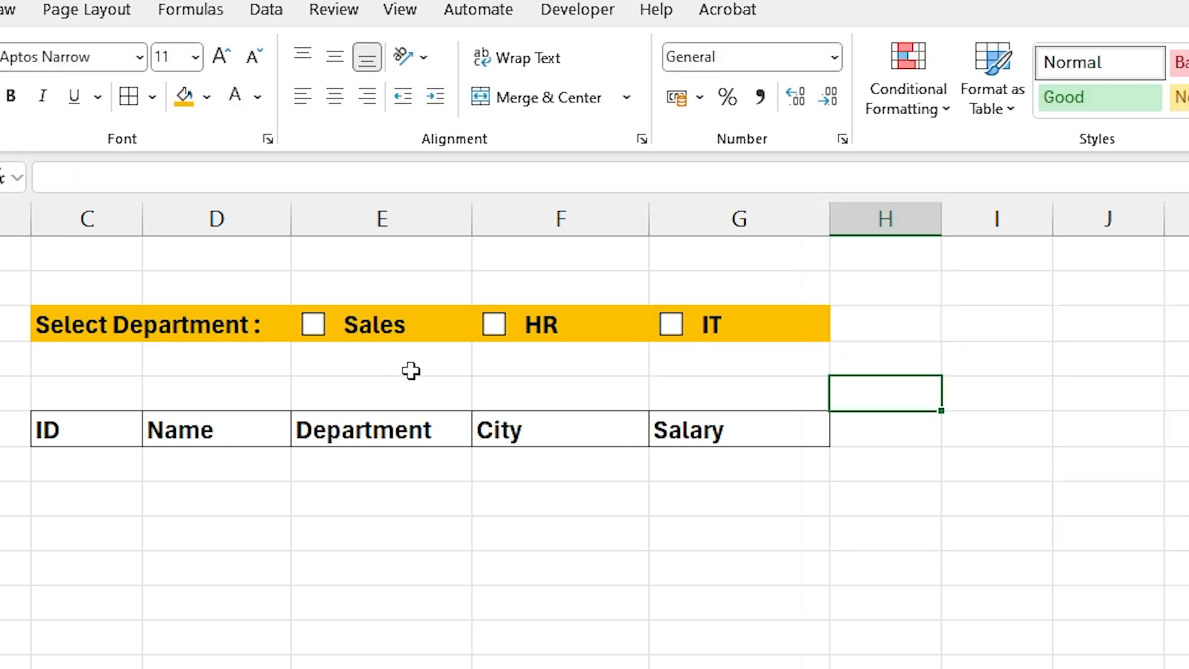
# Step: Test the linked cells by ticking all three check boxes, then clear HR and IT so only Sales stays ticked
pyautogui.click(315, 326)
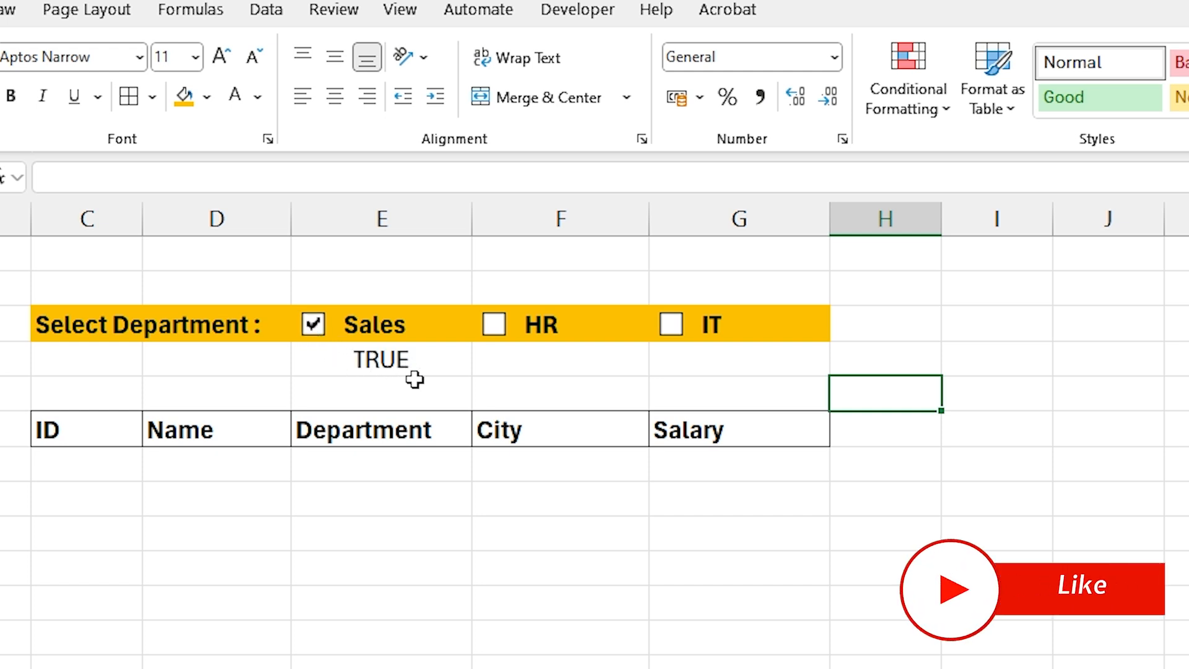
pyautogui.click(495, 324)
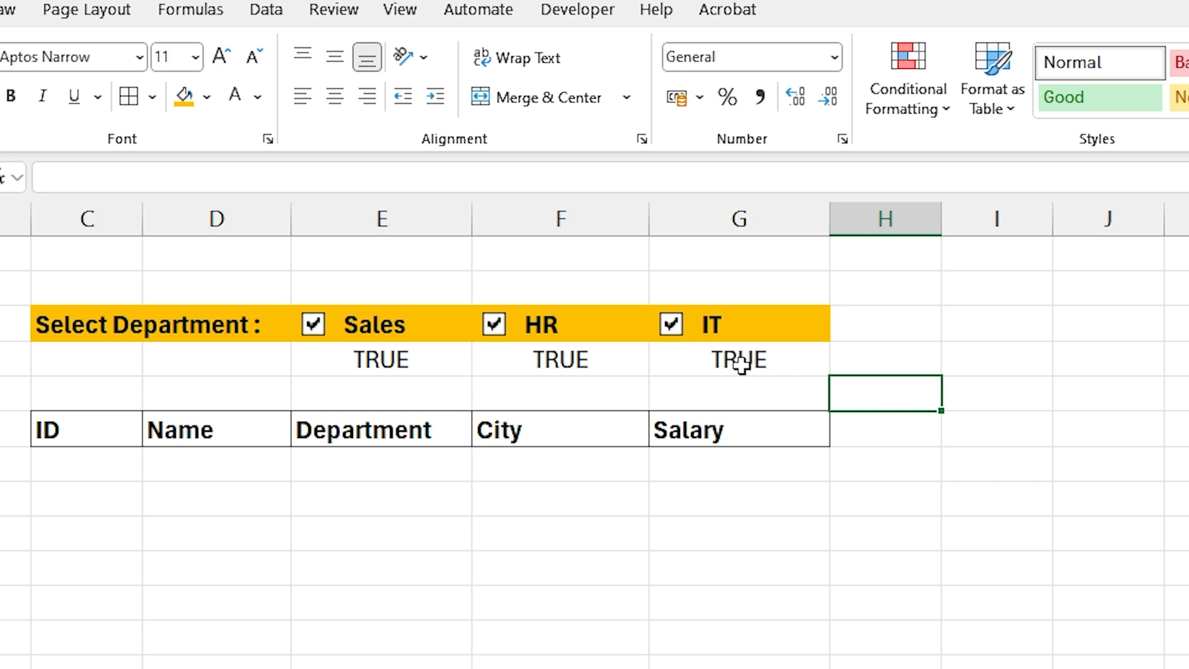
pyautogui.click(496, 326)
pyautogui.click(670, 334)
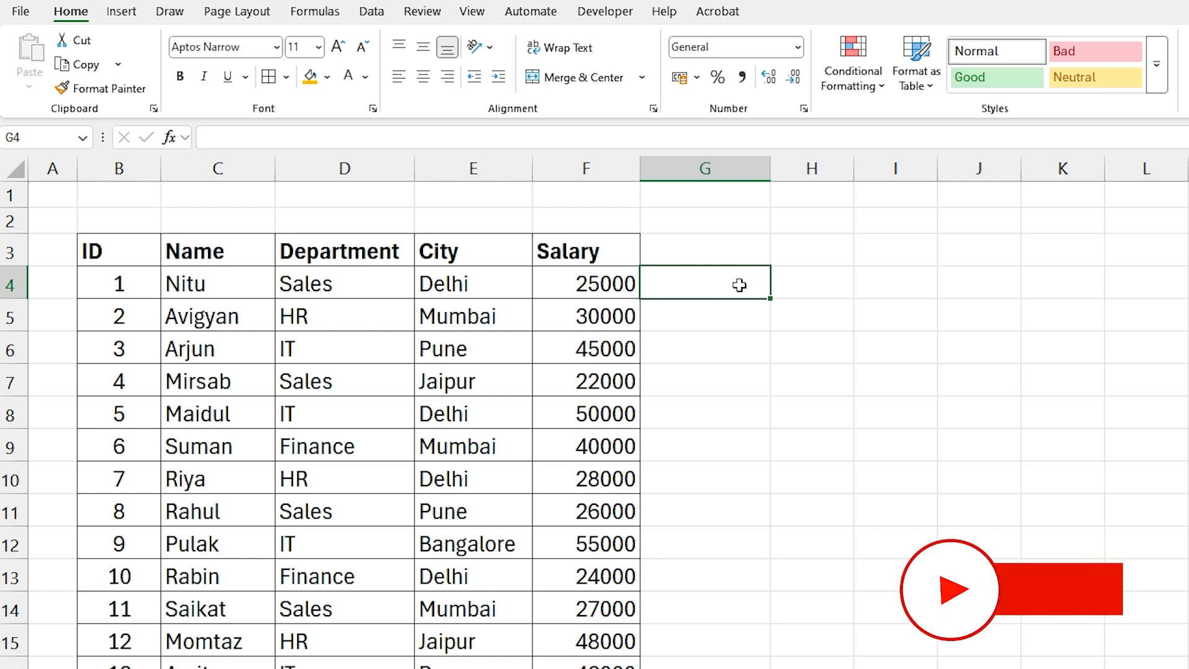
# Step: Enter =XLOOKUP(D4:D19,Sheet2!E3:G3,Sheet2!E4:G4) in G4 beside the employee table
pyautogui.write('=X')
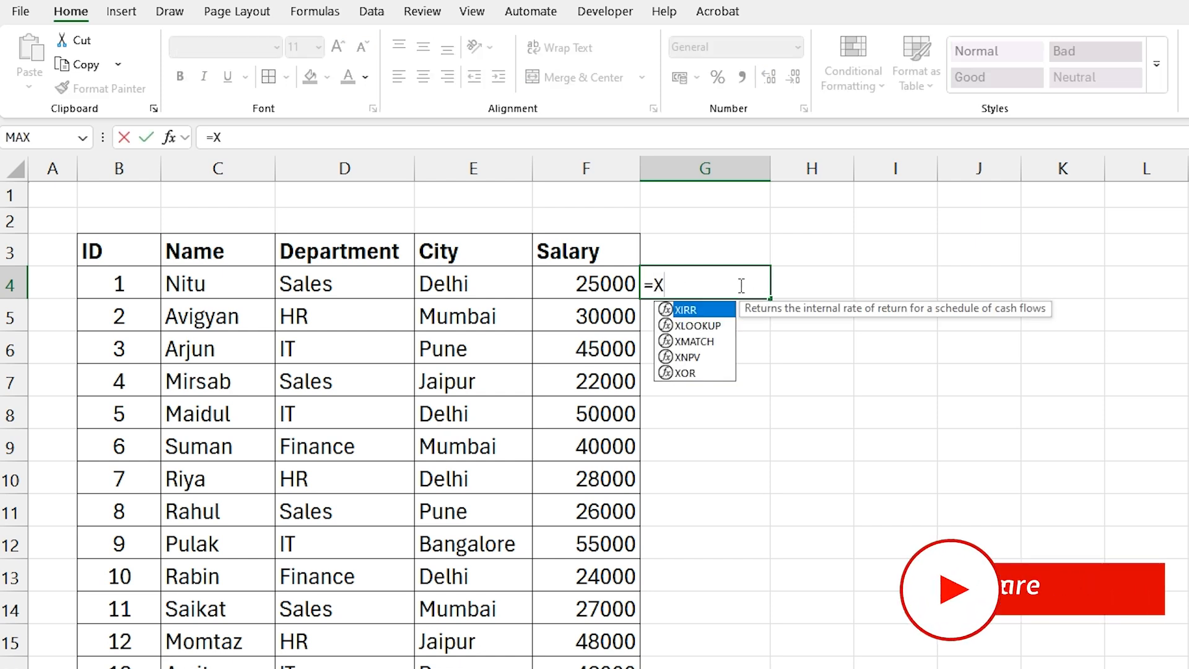
pyautogui.write('LOOKUP(')
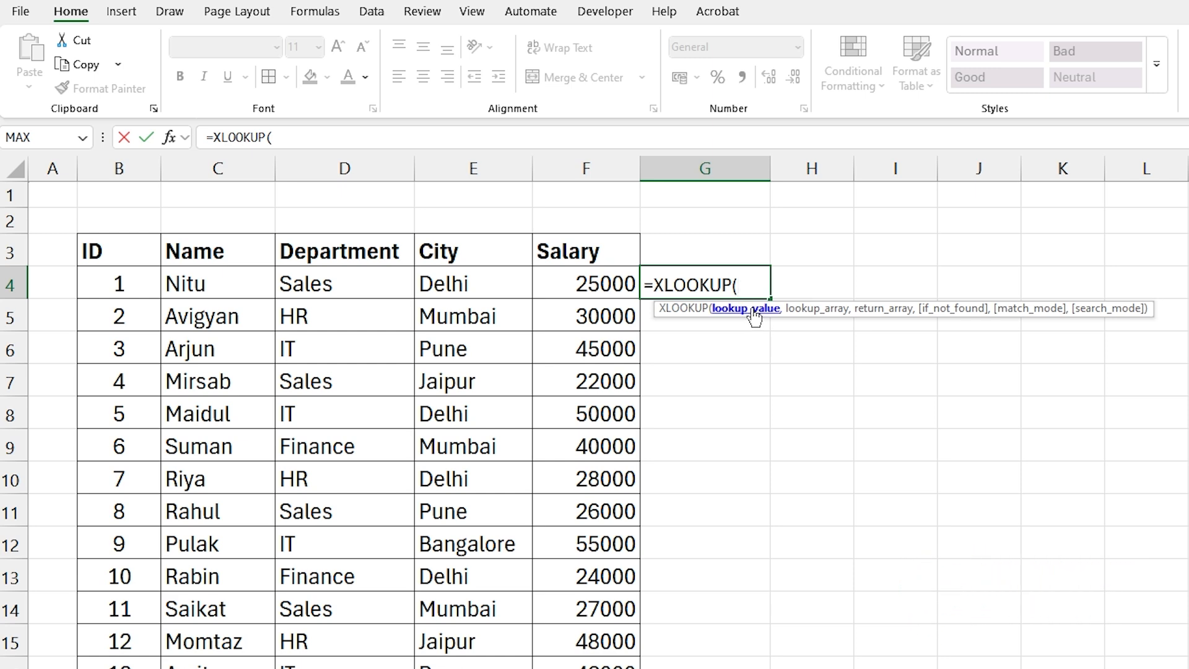
pyautogui.moveTo(328, 282); pyautogui.dragTo(341, 668)
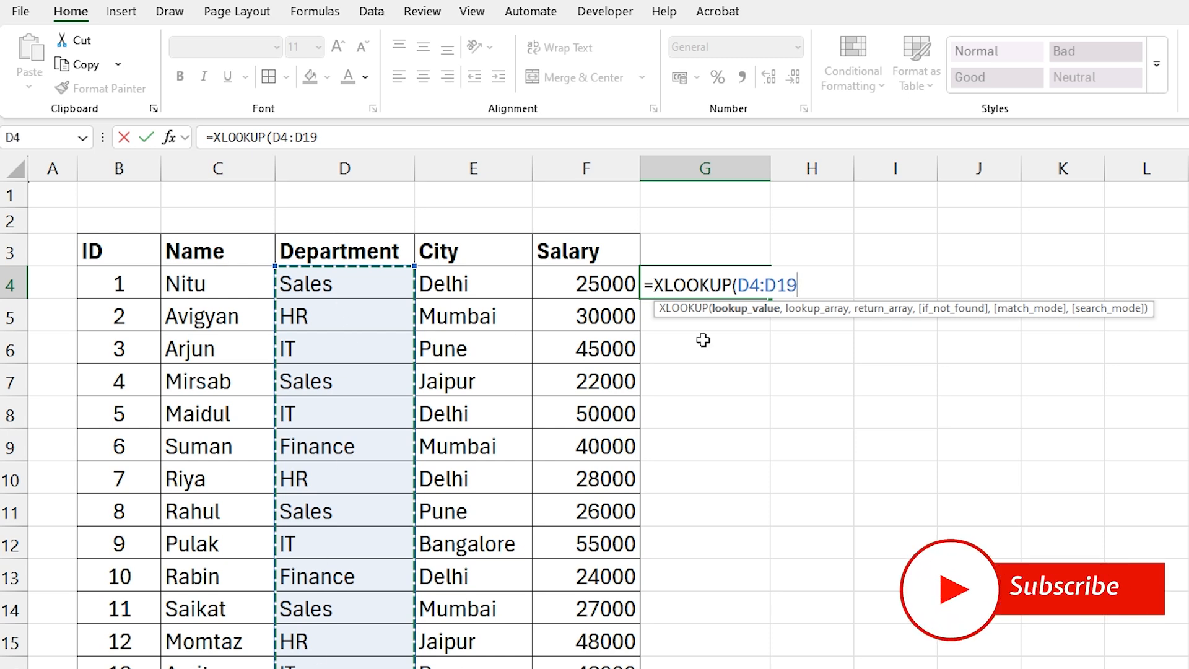
pyautogui.write(',')
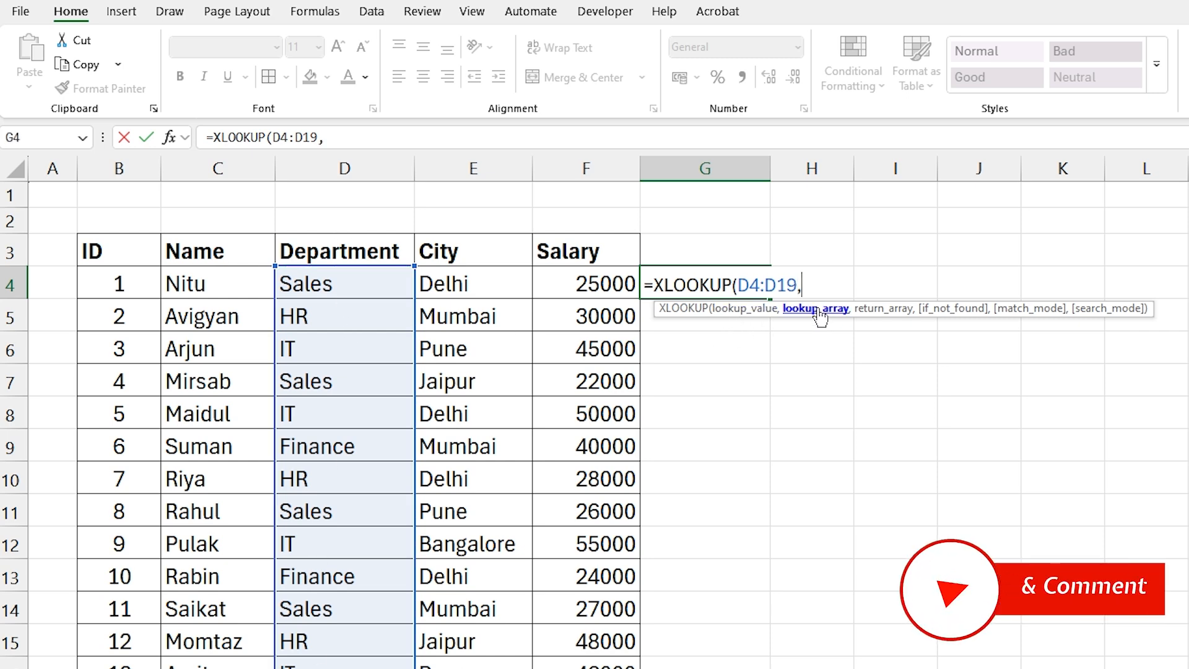
pyautogui.click(365, 137)
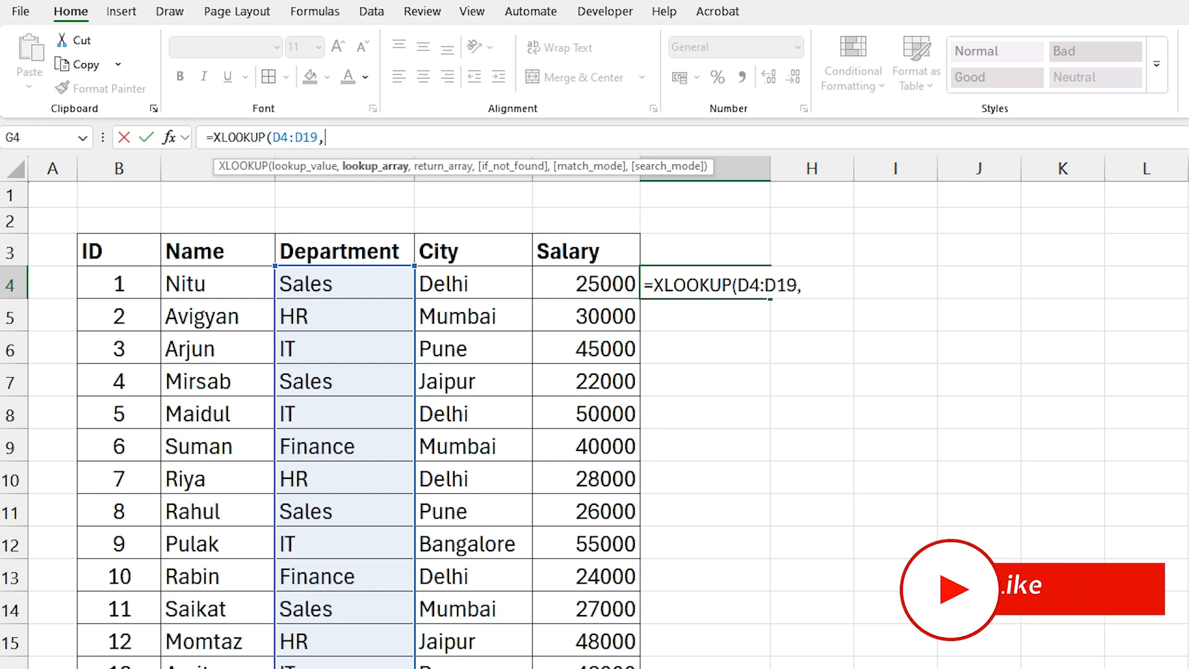
pyautogui.click(248, 668)
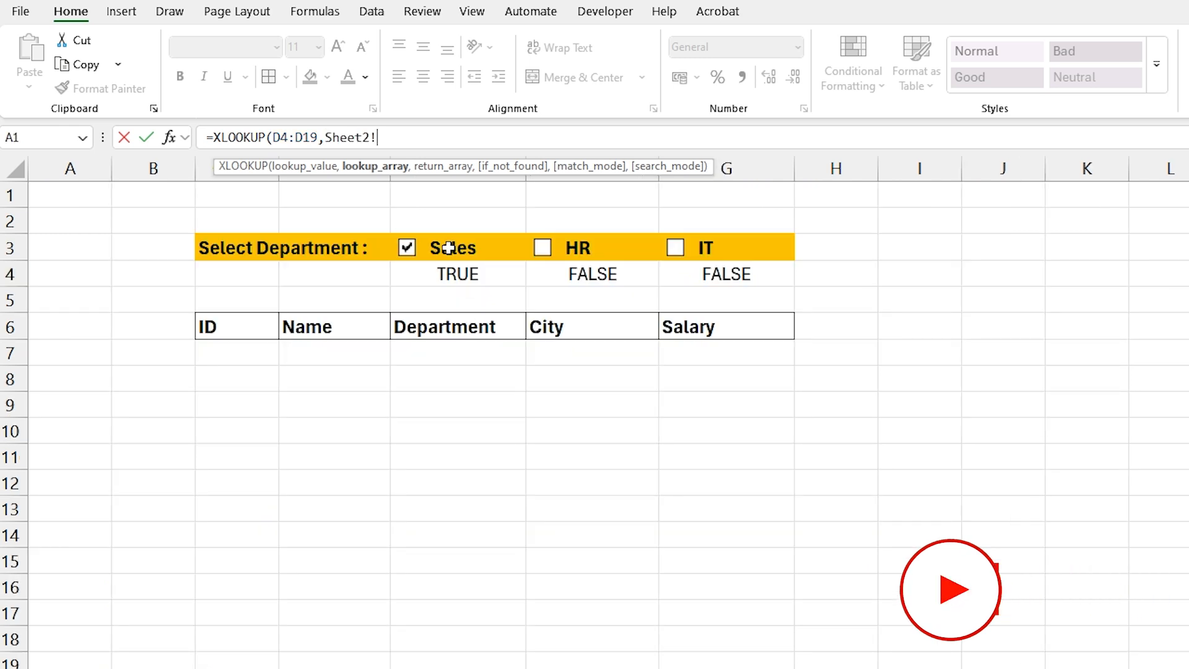
pyautogui.moveTo(448, 248); pyautogui.dragTo(733, 247)
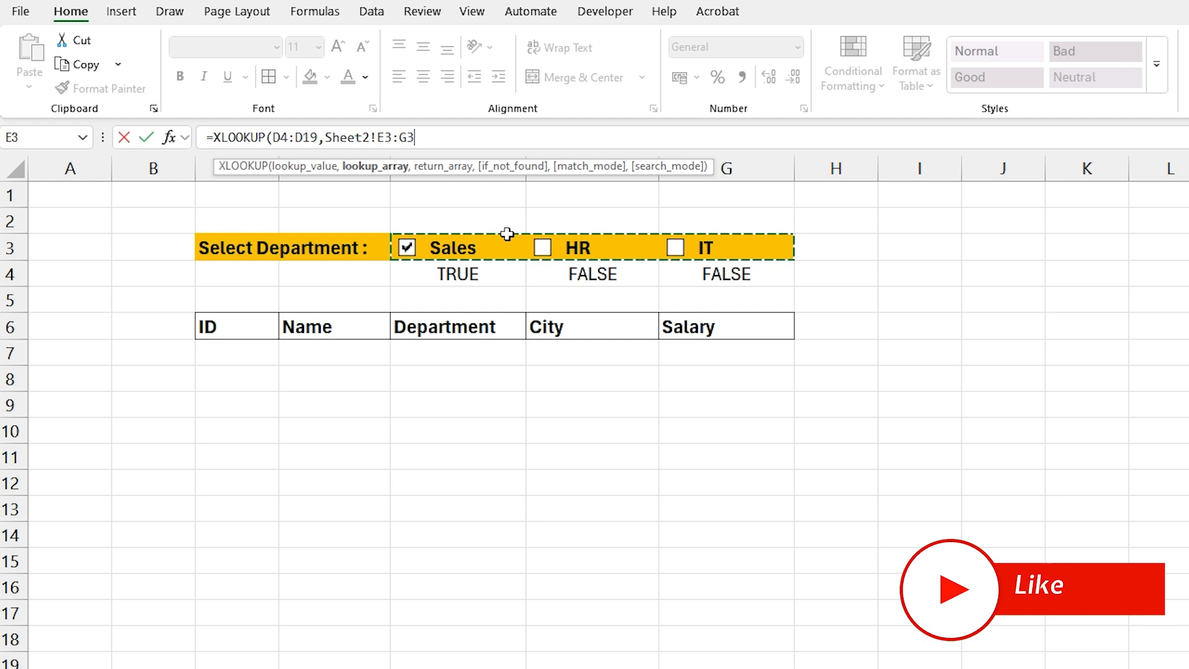
pyautogui.write(',')
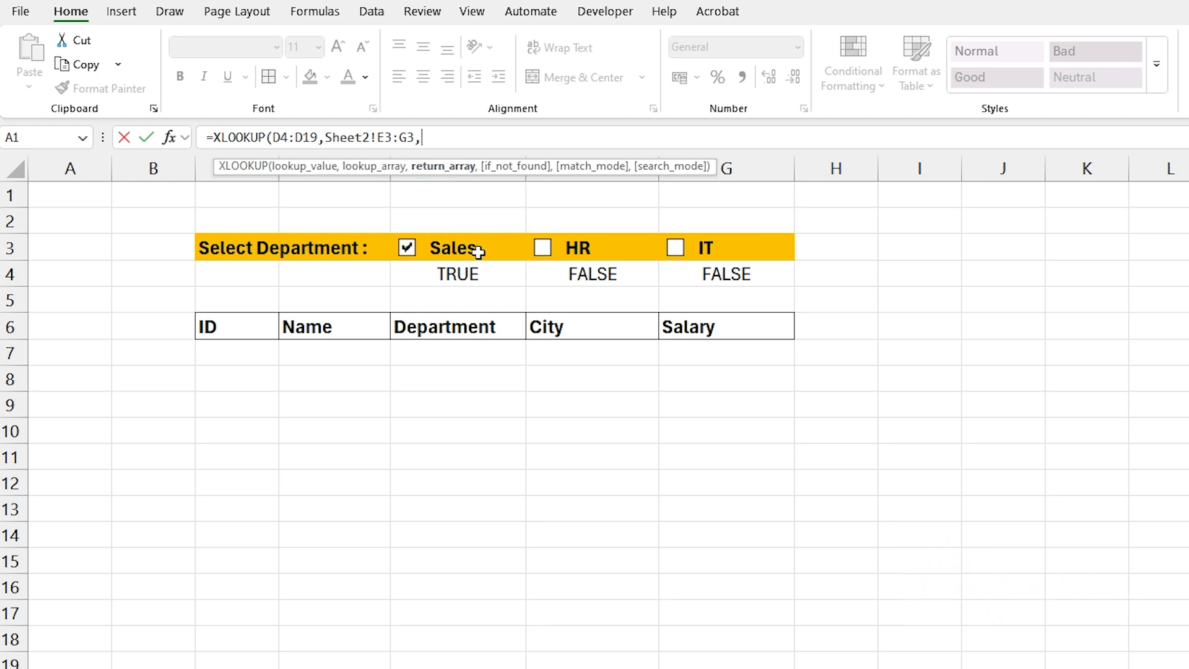
pyautogui.moveTo(410, 271); pyautogui.dragTo(537, 277)
pyautogui.moveTo(648, 280); pyautogui.dragTo(710, 275)
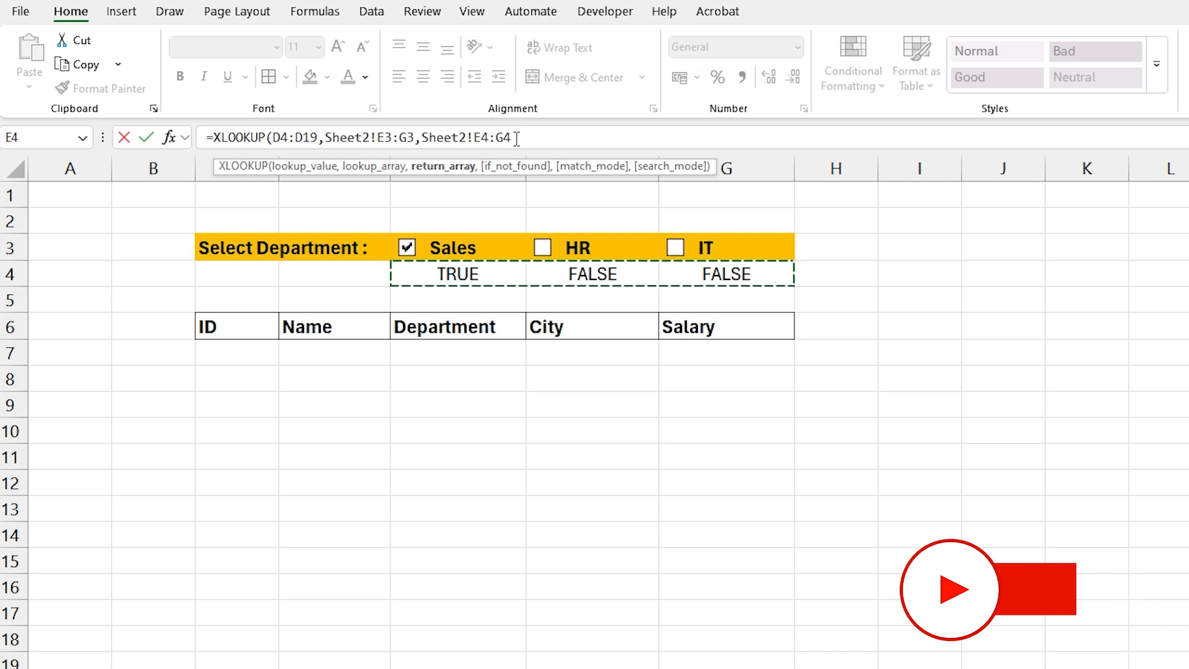
pyautogui.write(')')
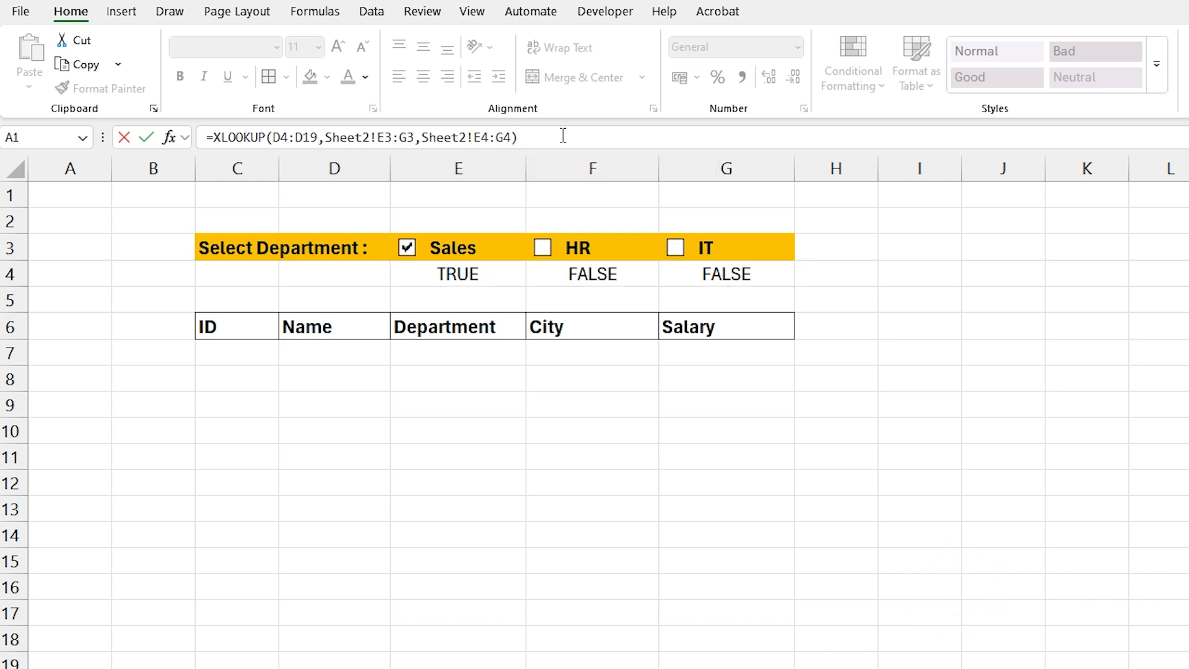
pyautogui.press('Return')
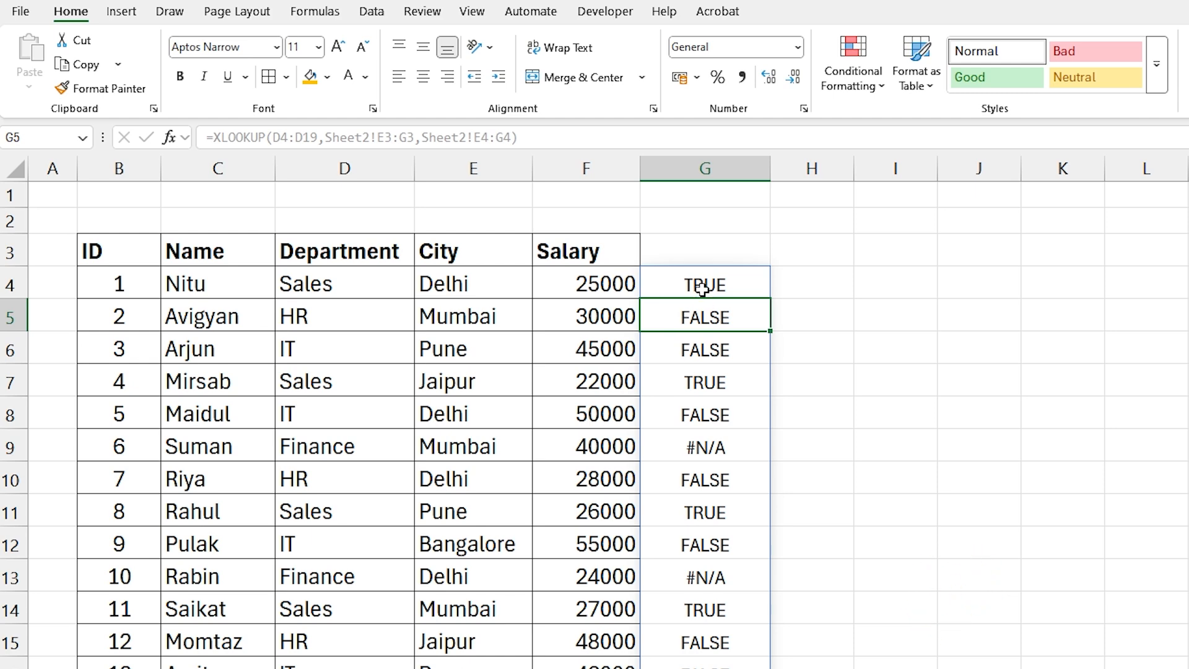
# Step: Tick the IT check box on Sheet2 to test the lookup column beside the employee table
pyautogui.click(702, 287)
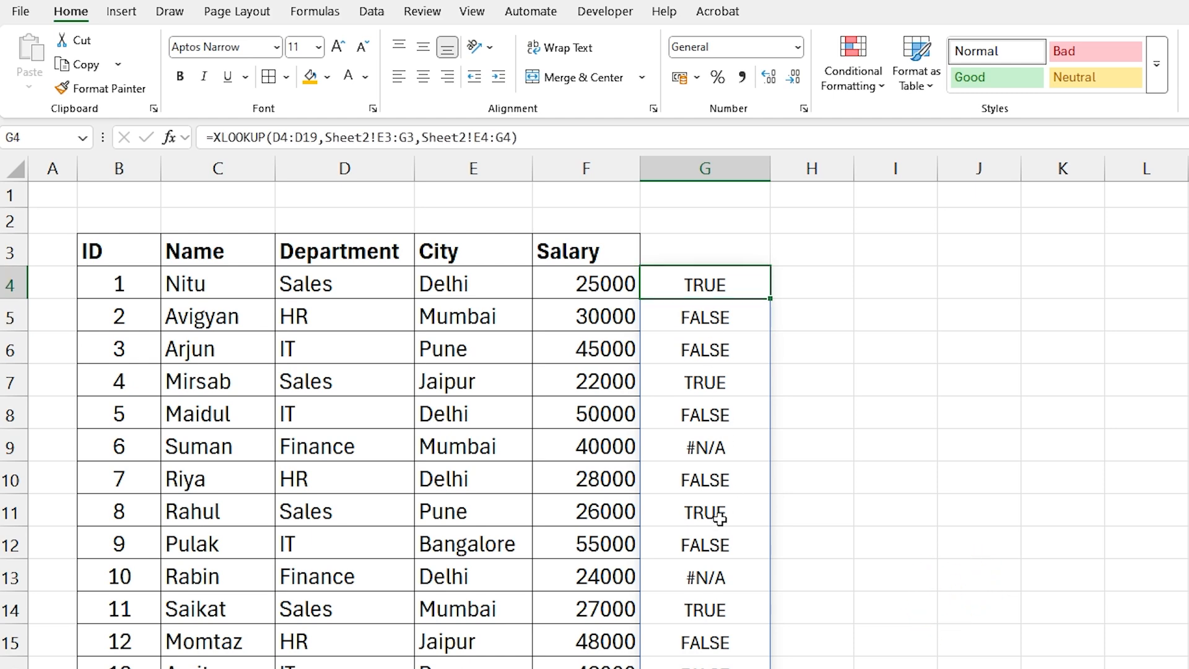
pyautogui.click(707, 388)
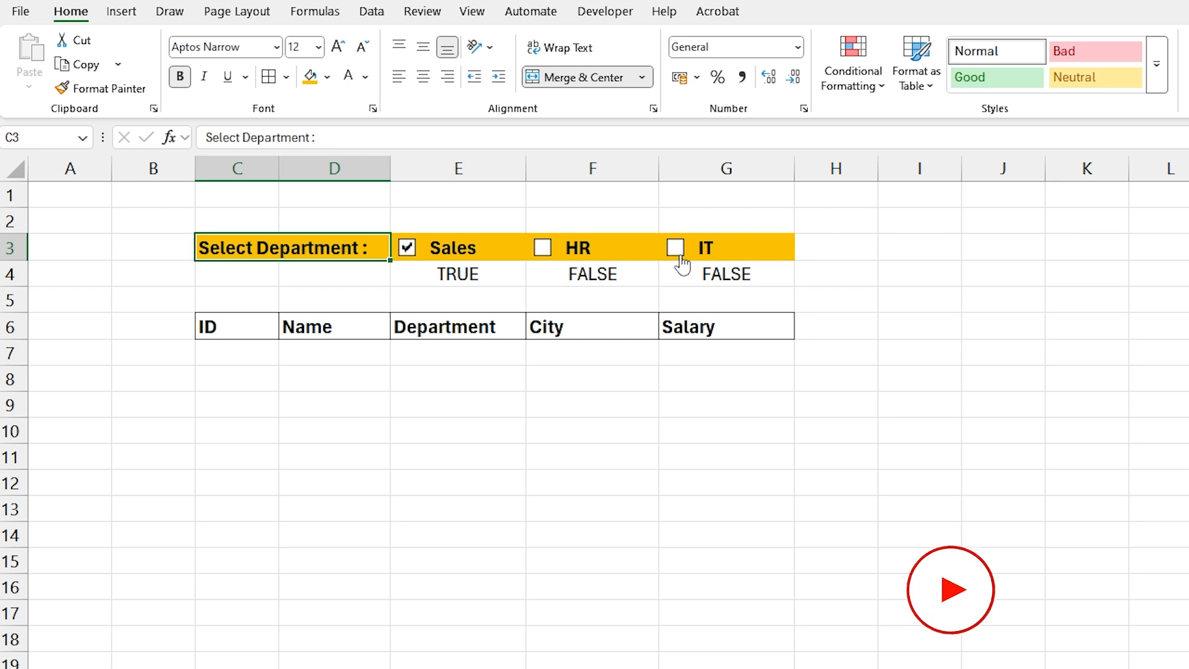
pyautogui.click(677, 249)
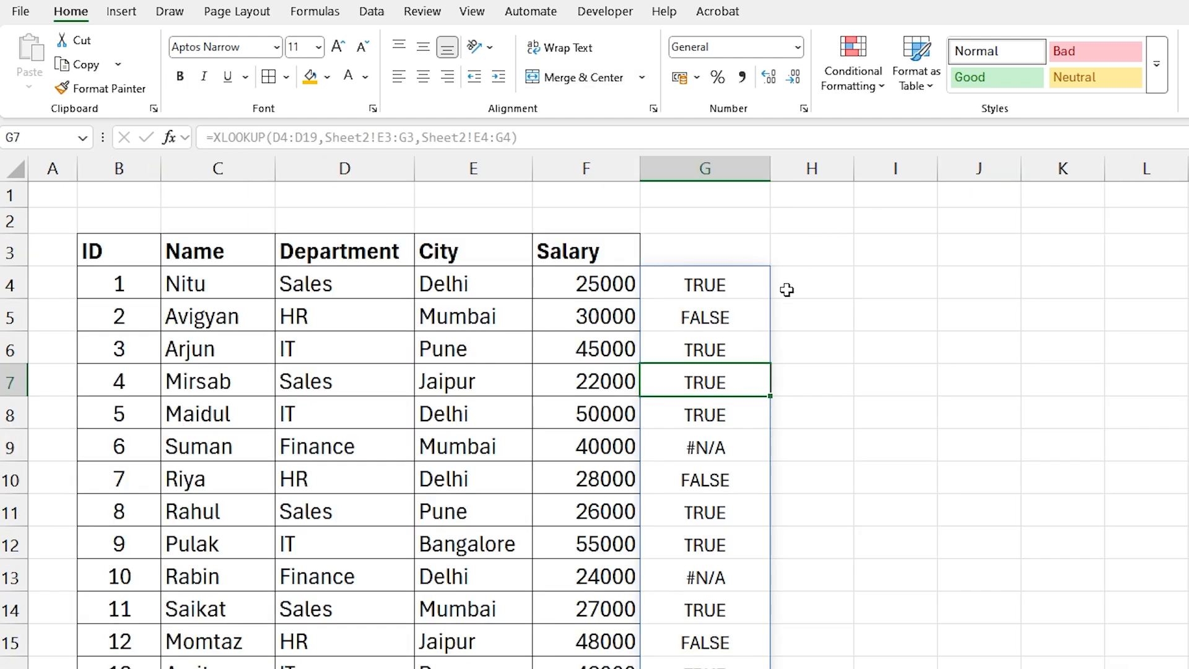
# Step: Add FALSE as the if_not_found argument of the XLOOKUP formula in G4
pyautogui.click(768, 284)
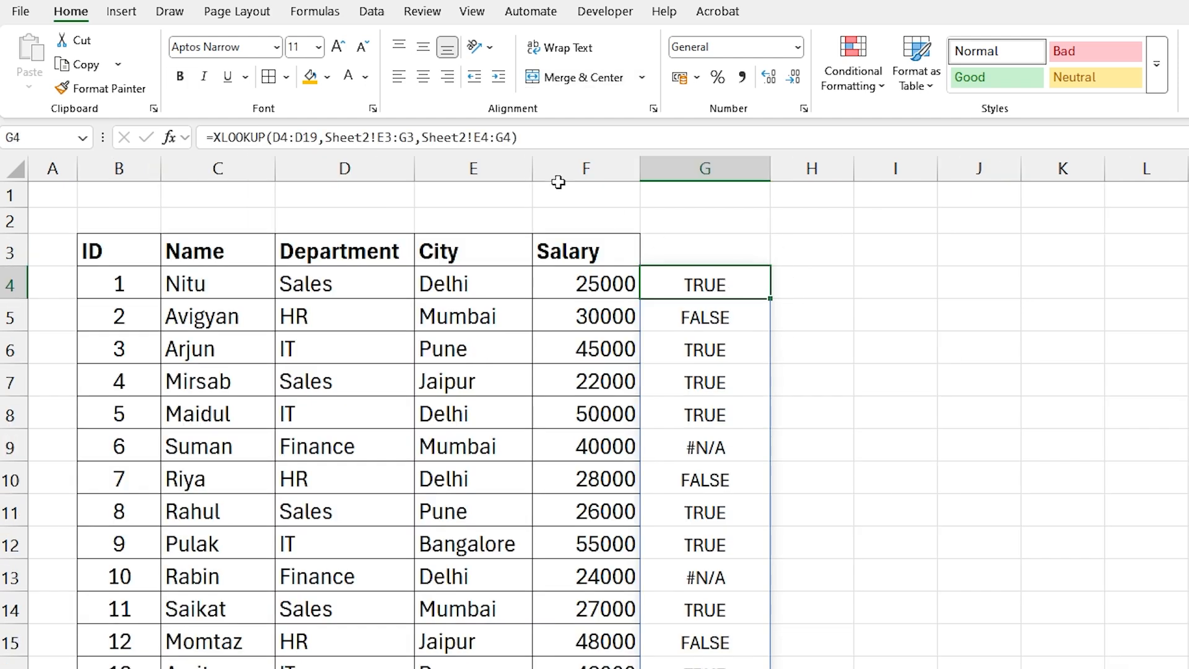
pyautogui.click(513, 137)
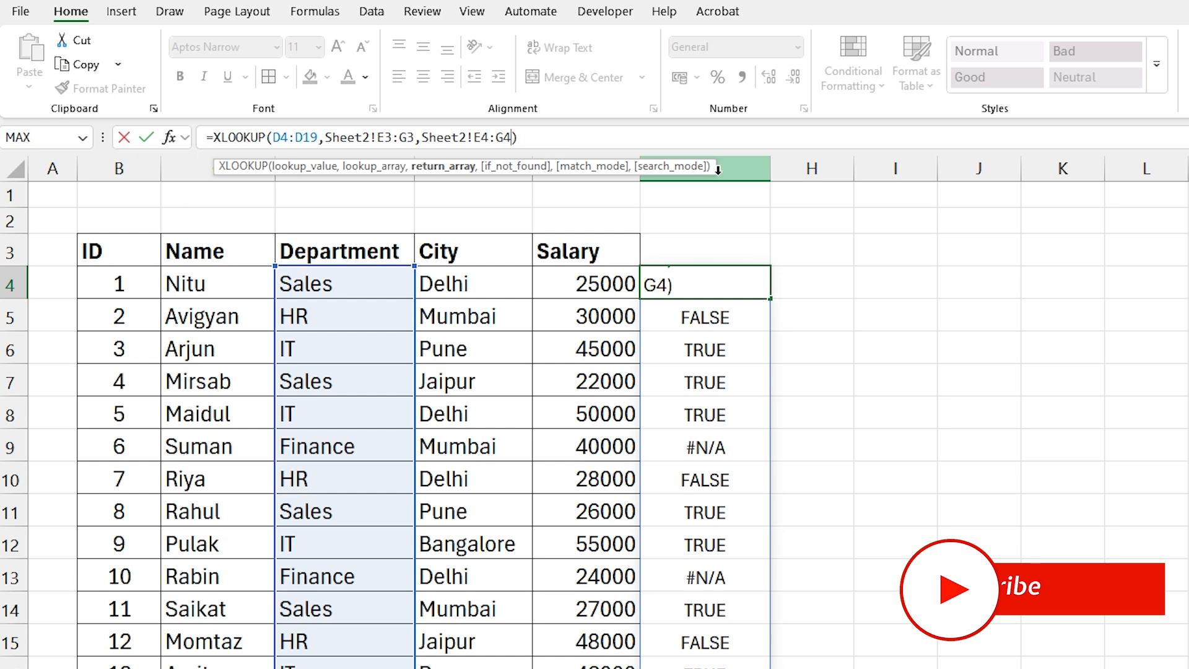
pyautogui.write(',')
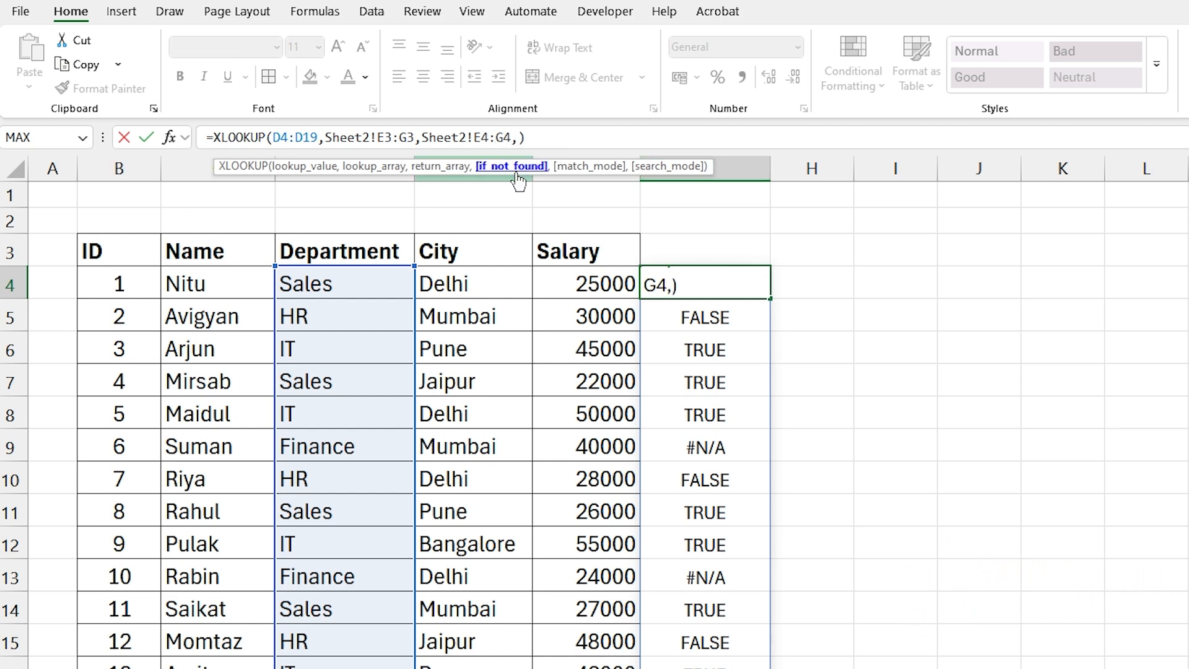
pyautogui.write('FALSE')
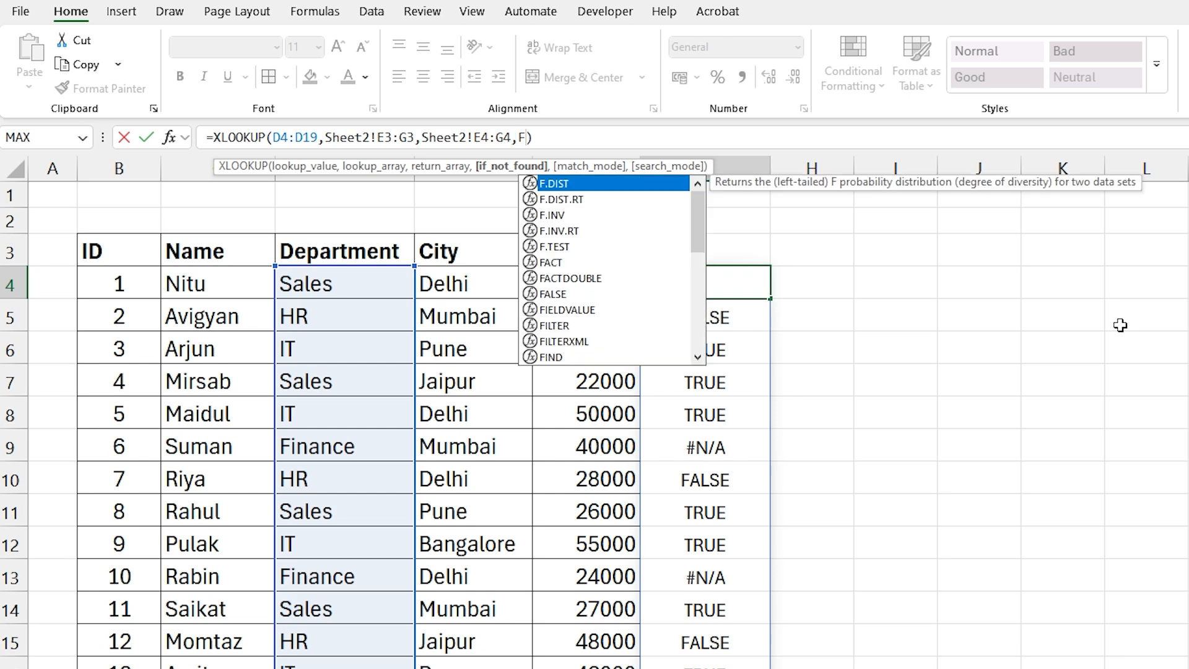
pyautogui.press('Return')
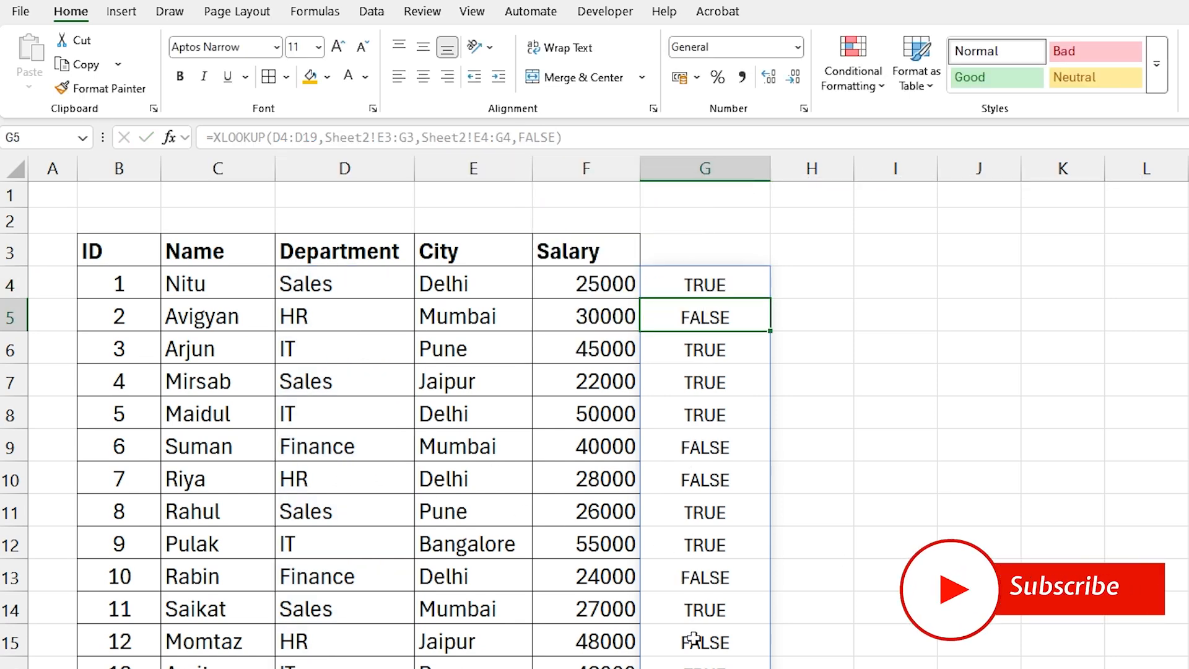
# Step: Enter =FILTER(Sheet1!B3:F19,Sheet1!G3:G19) in C7 under the ID header on Sheet2
pyautogui.click(686, 284)
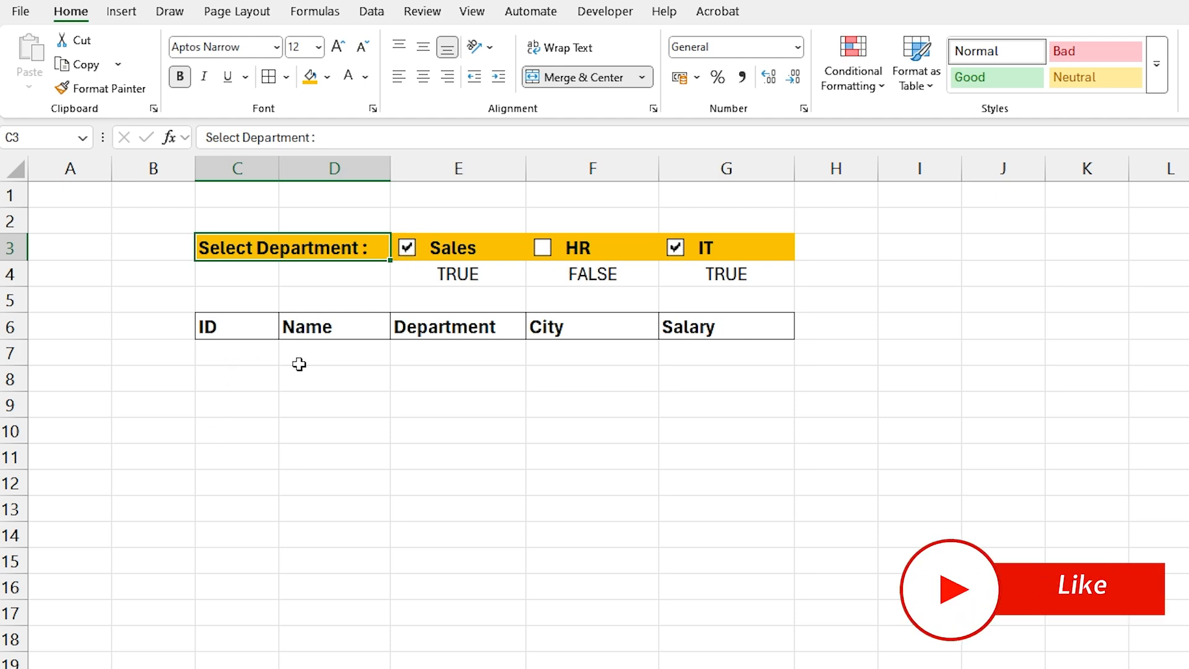
pyautogui.click(231, 360)
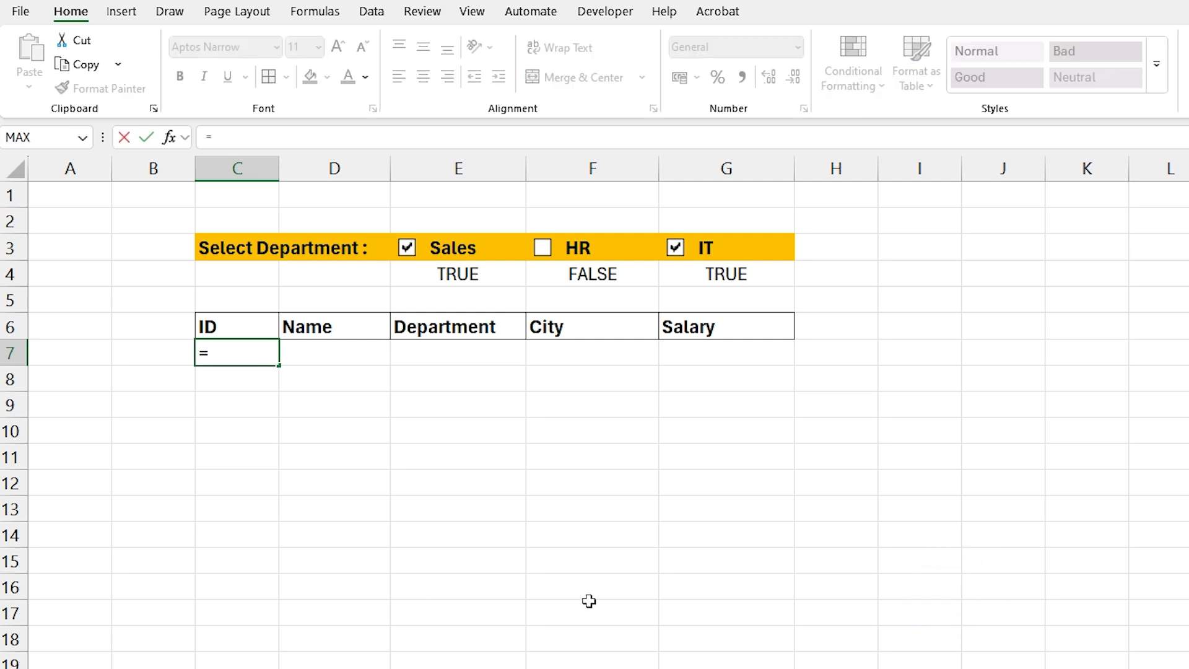
pyautogui.write('FILTER(')
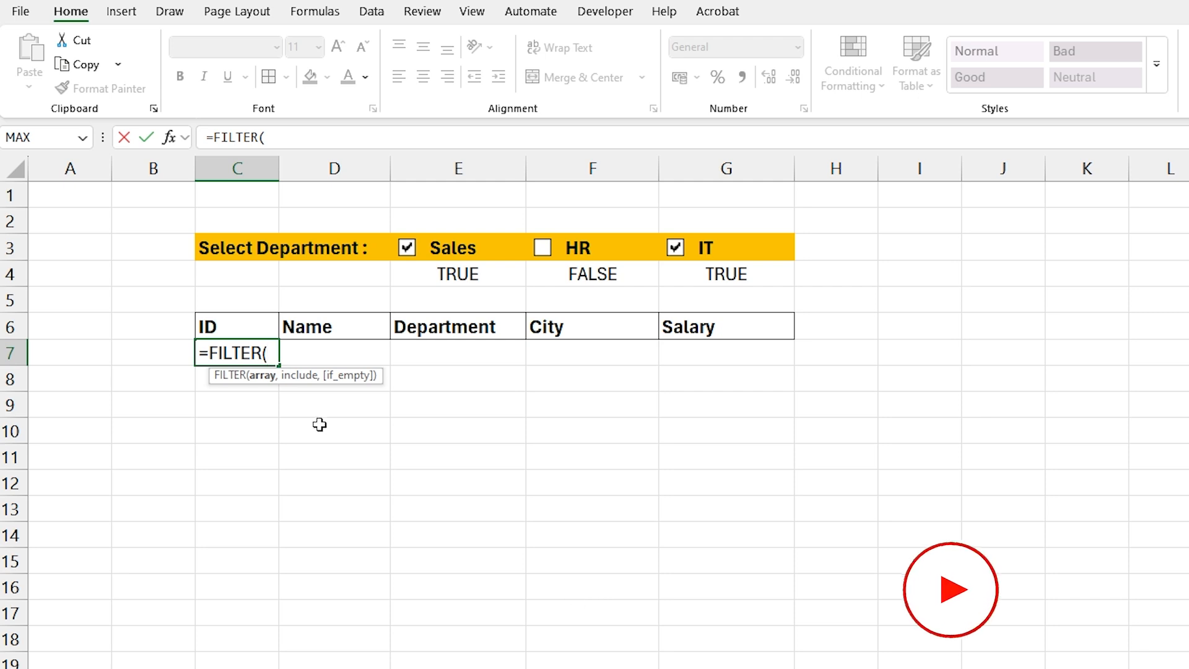
pyautogui.hotkey('ctrl', 'pageup')
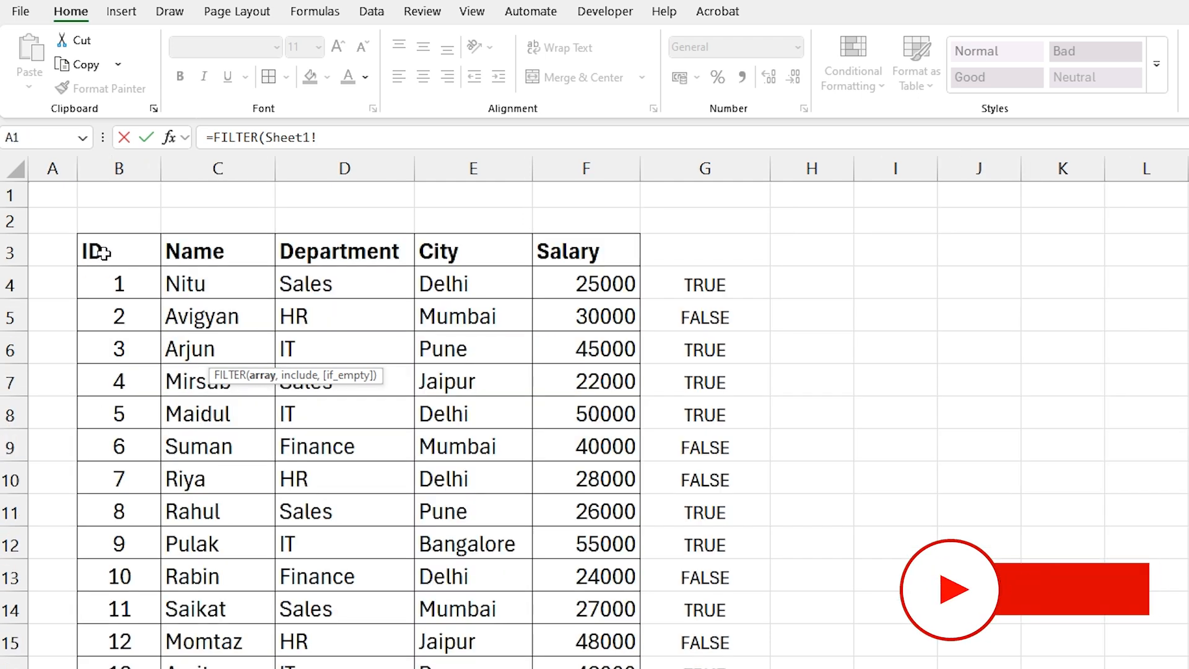
pyautogui.moveTo(103, 260); pyautogui.dragTo(585, 666)
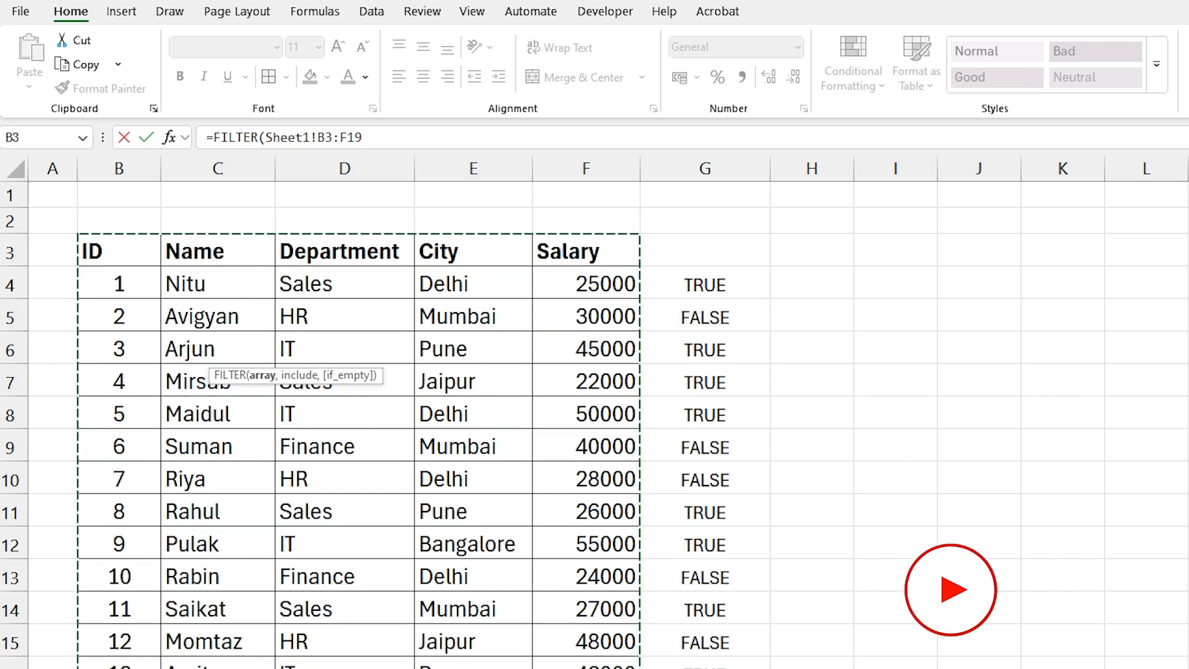
pyautogui.click(395, 137)
pyautogui.write(',')
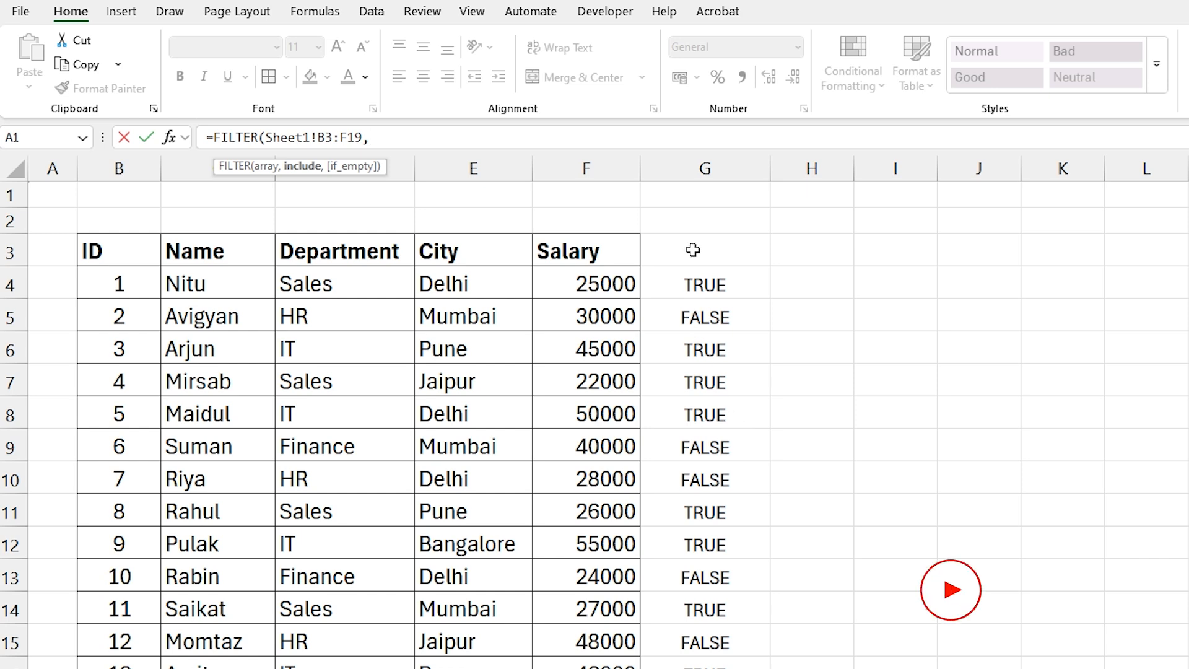
pyautogui.moveTo(693, 251); pyautogui.dragTo(705, 668)
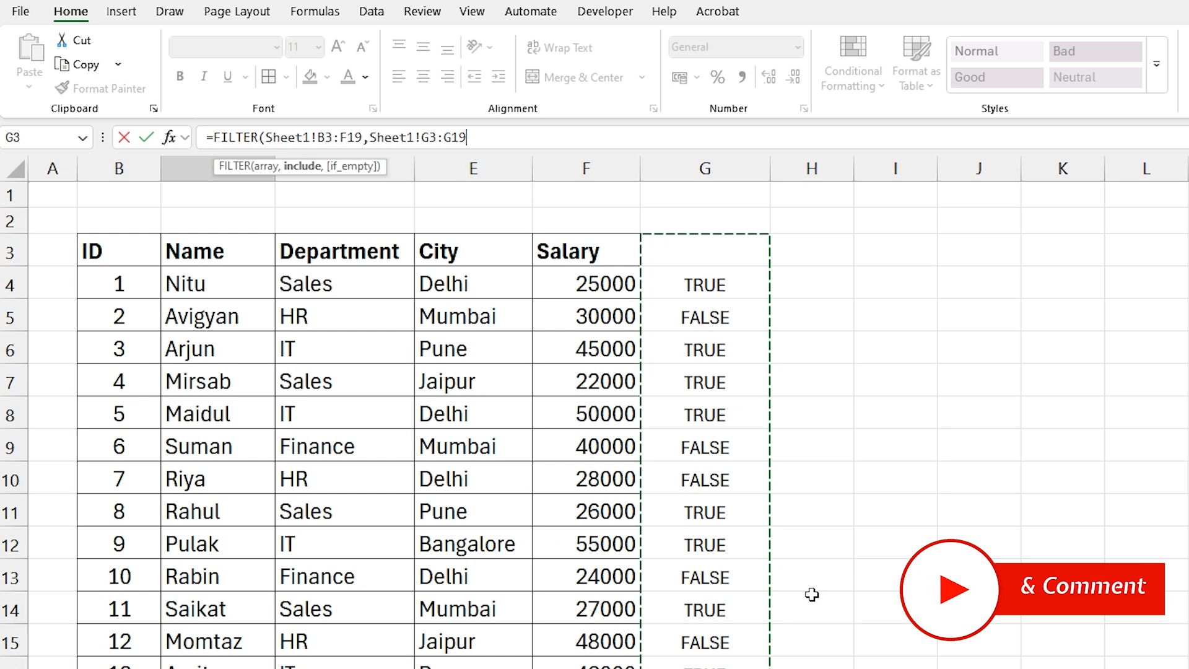
pyautogui.write(')')
pyautogui.press('Return')
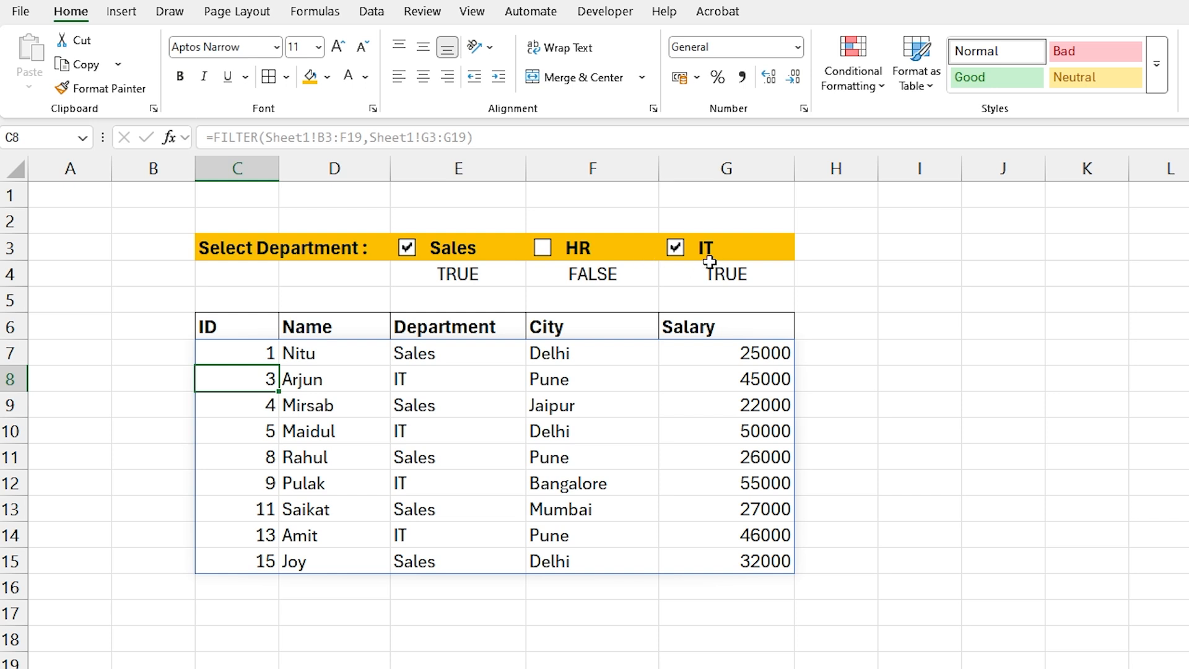
# Step: Test the filtered table by ticking HR, then clear the IT, Sales and HR check boxes one after another
pyautogui.click(542, 249)
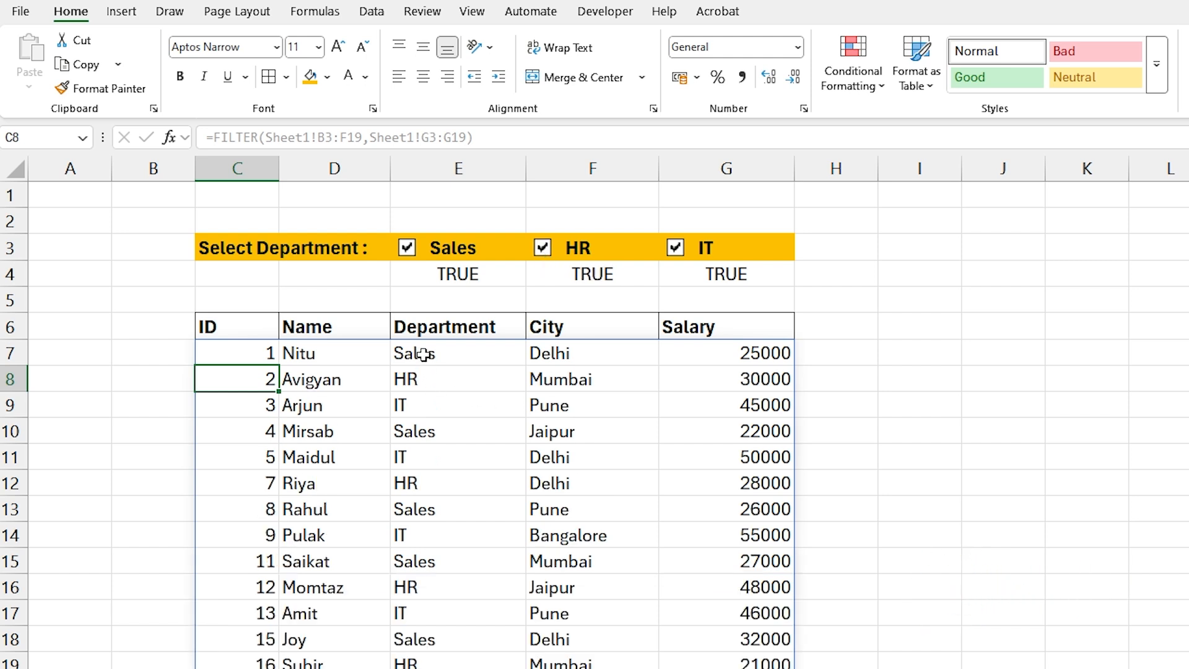
pyautogui.click(676, 255)
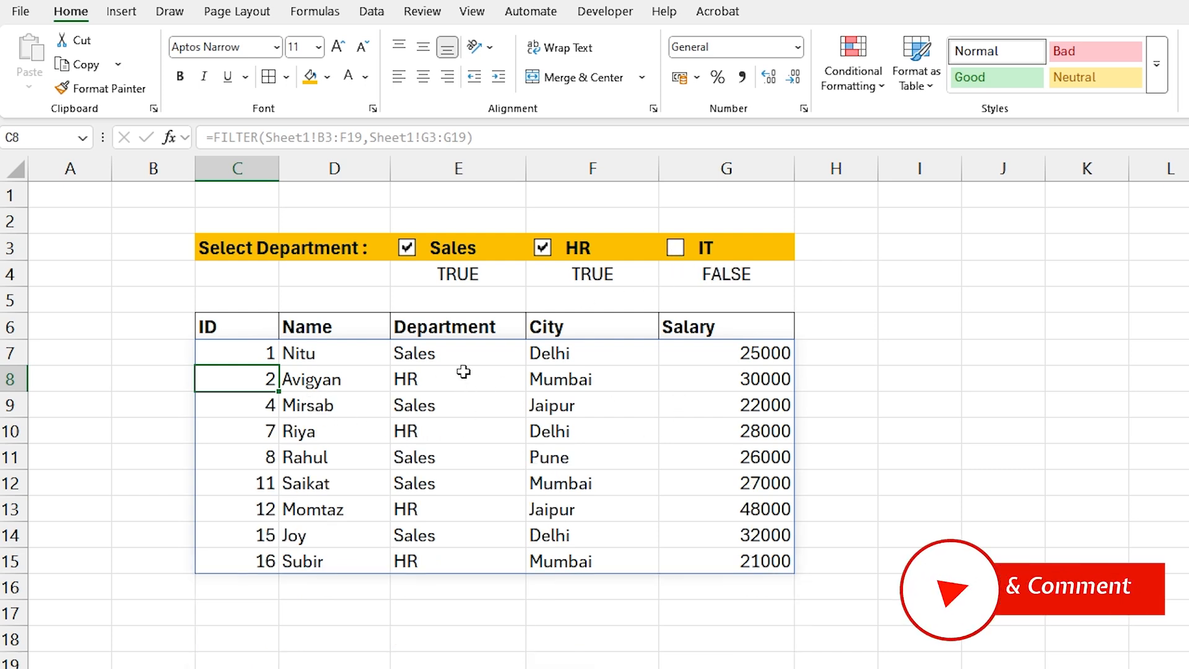
pyautogui.click(407, 249)
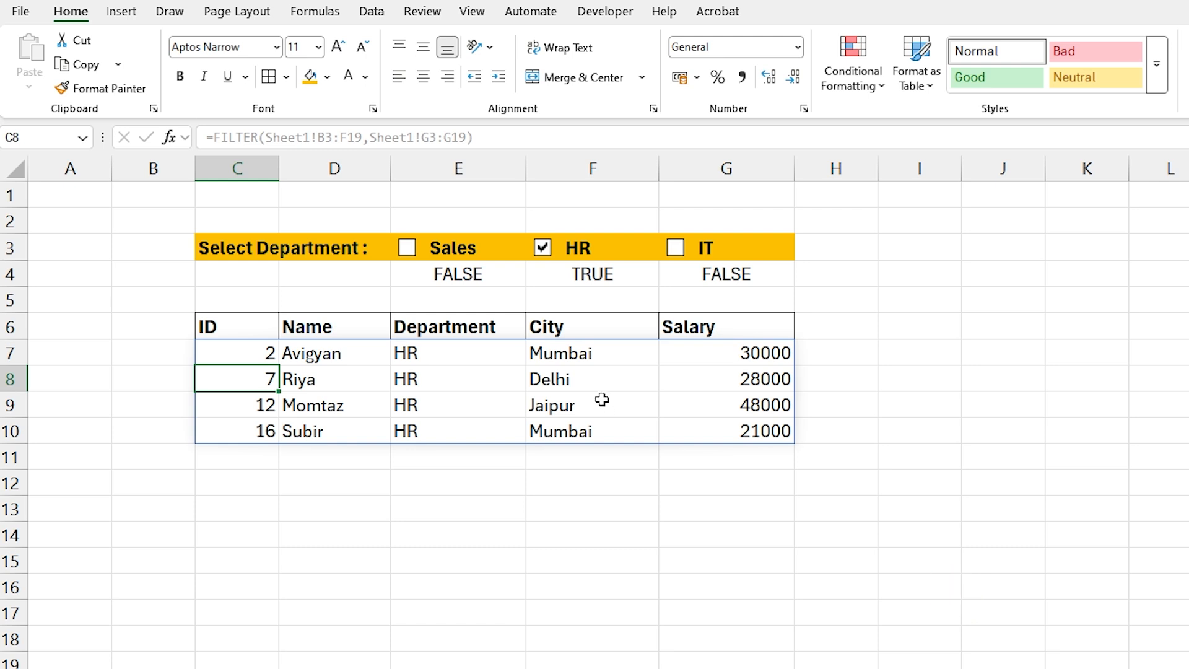
pyautogui.click(543, 249)
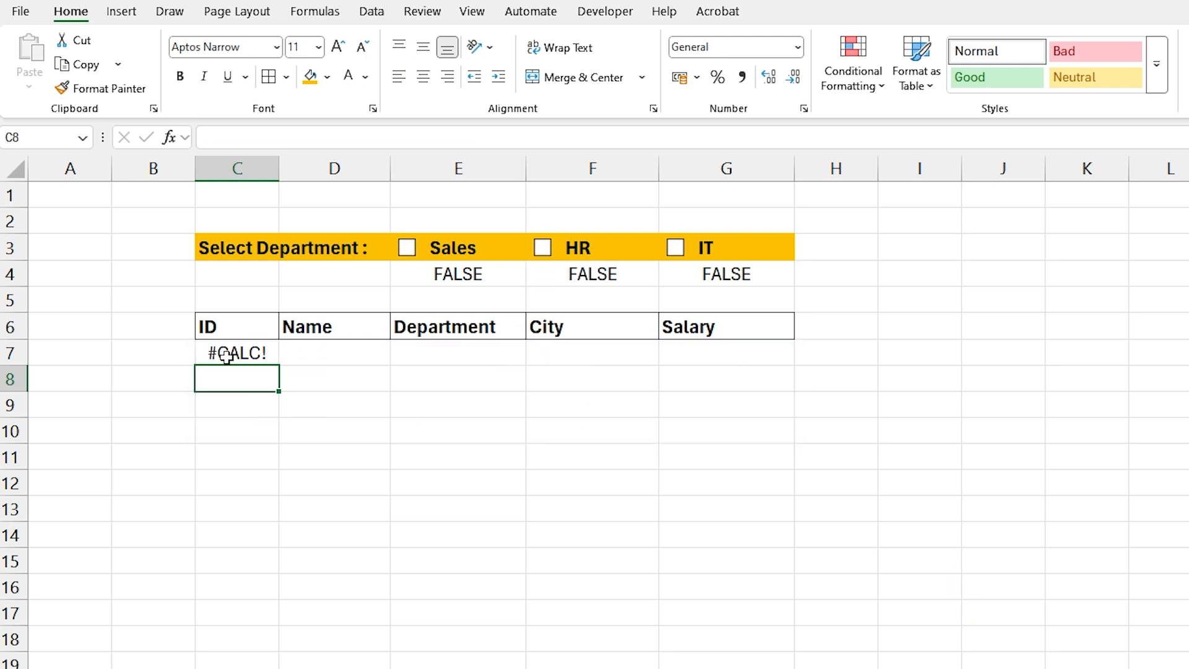
# Step: Add "Select Any Department" as the if_empty argument of the FILTER formula in C7
pyautogui.click(255, 354)
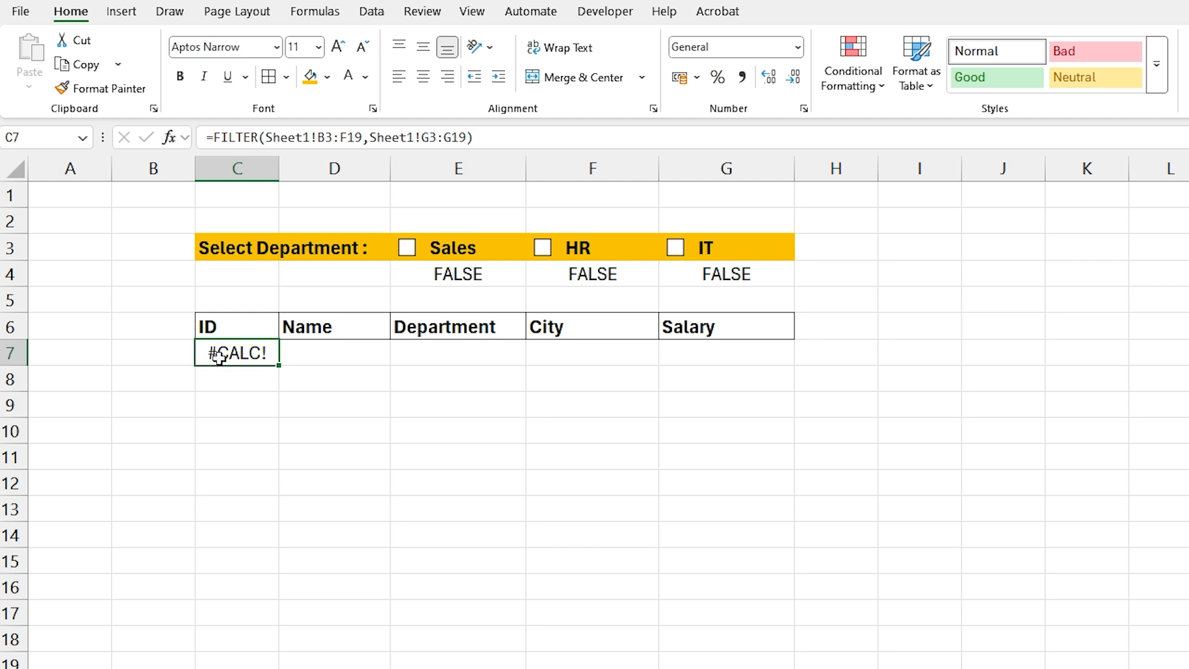
pyautogui.click(468, 137)
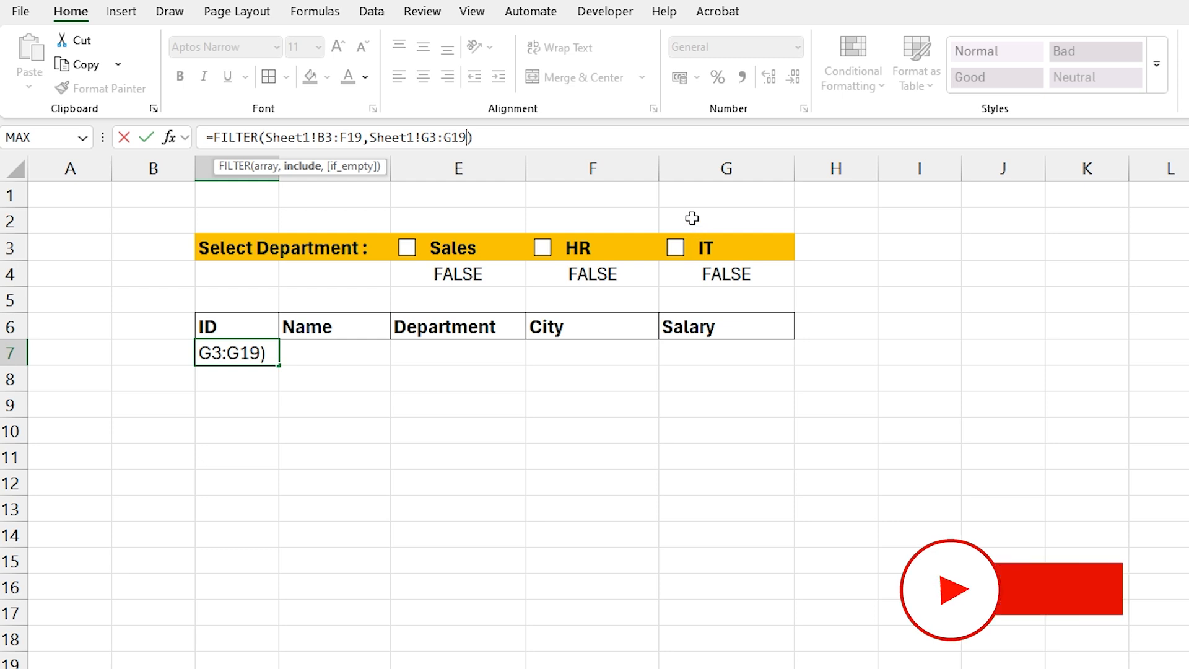
pyautogui.write(',"Select A')
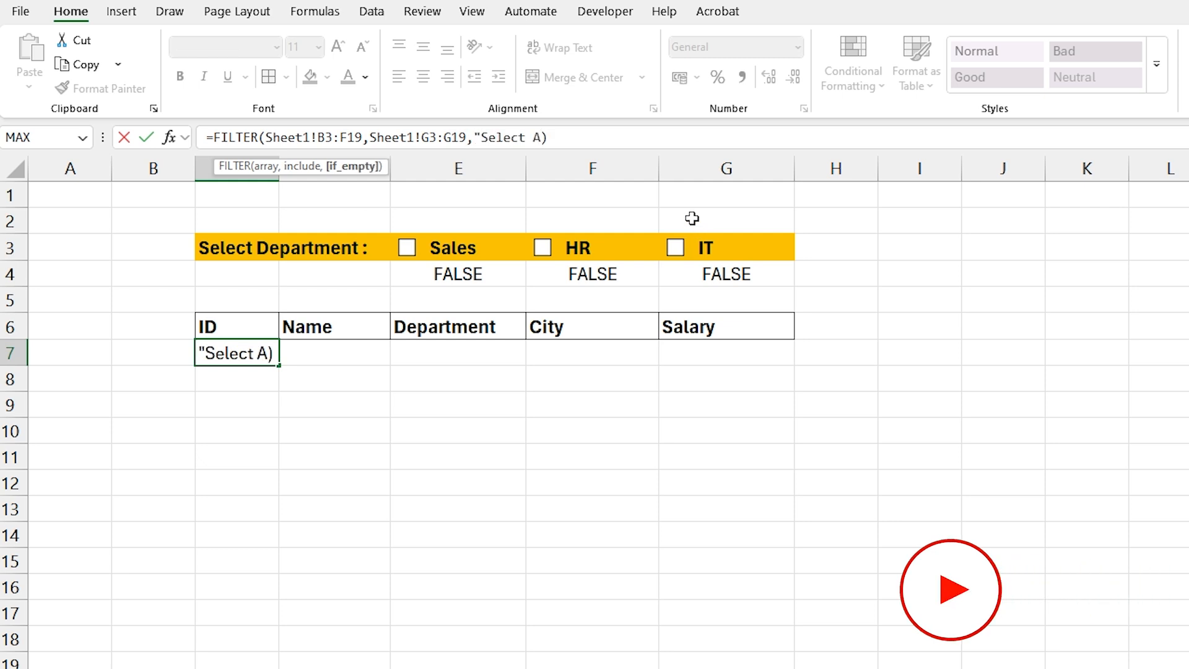
pyautogui.write('ny Department')
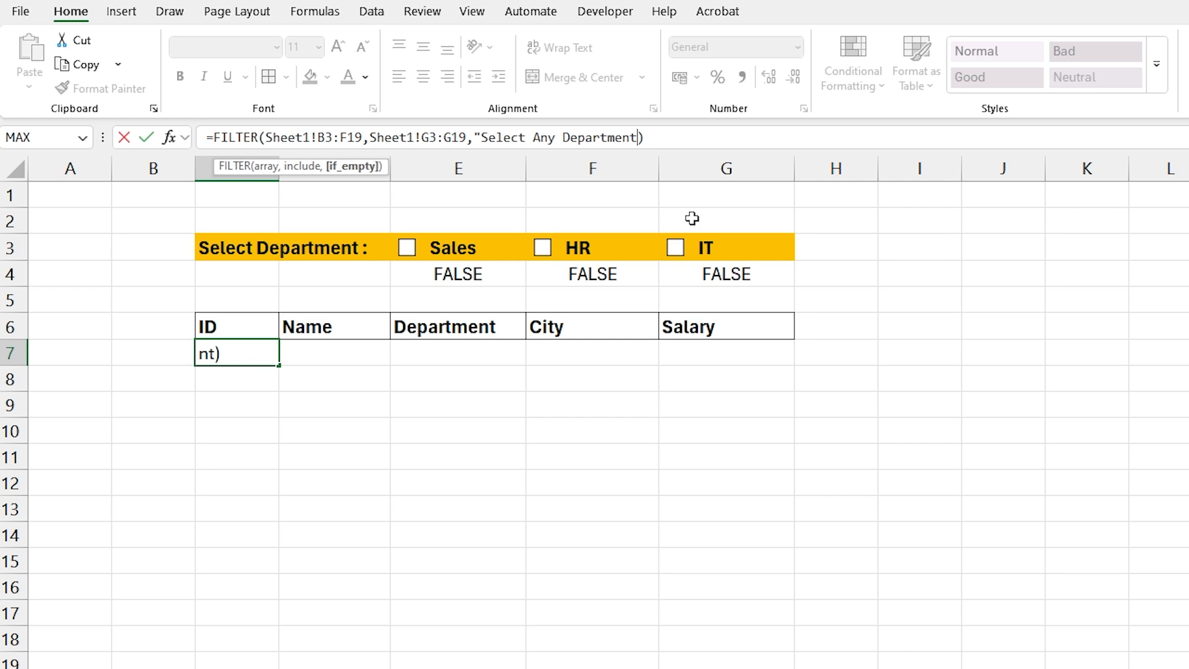
pyautogui.write('"')
pyautogui.press('Return')
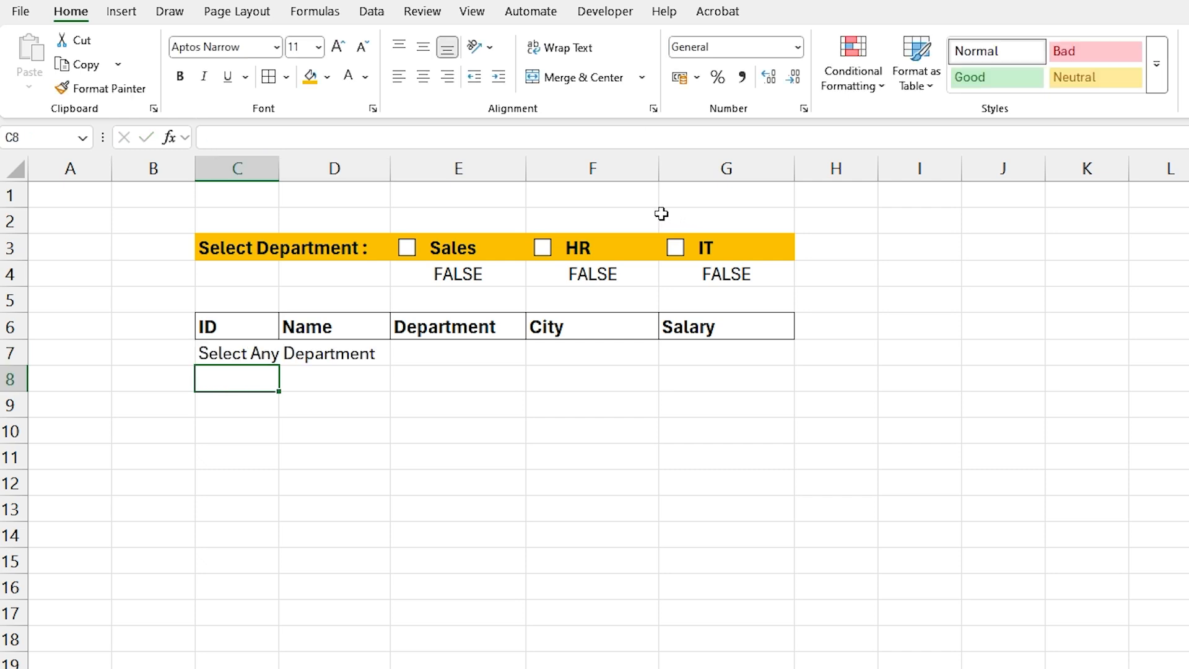
# Step: Tick the HR and IT check boxes to test the updated FILTER formula in C7
pyautogui.click(235, 358)
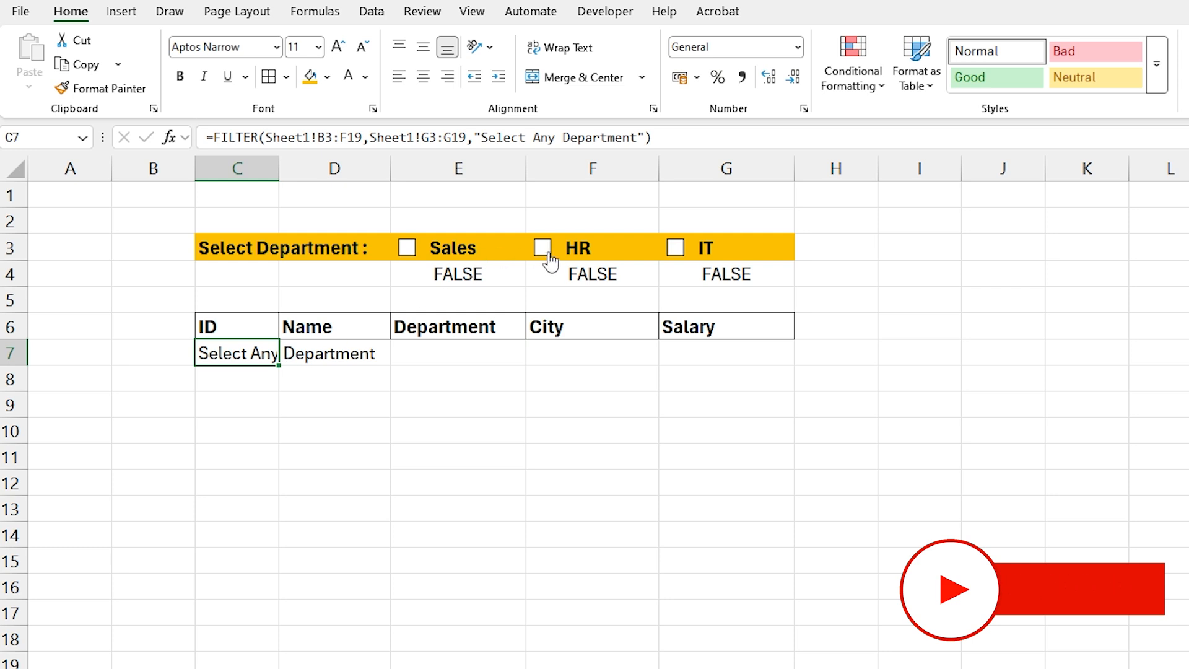
pyautogui.click(544, 249)
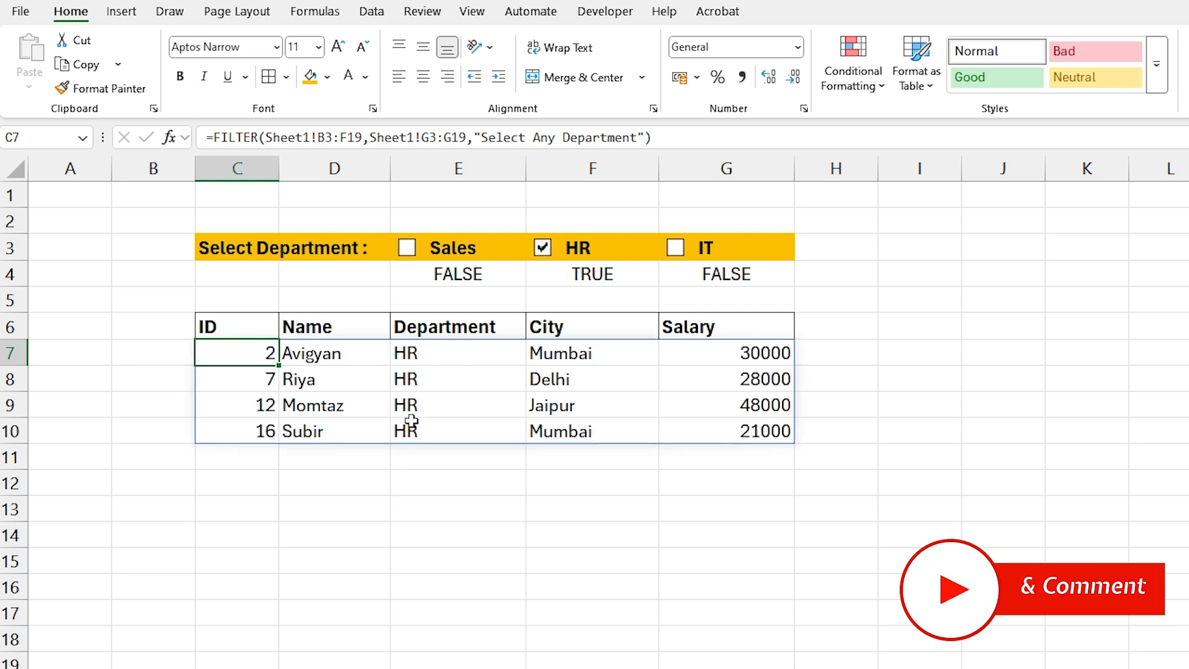
pyautogui.click(675, 249)
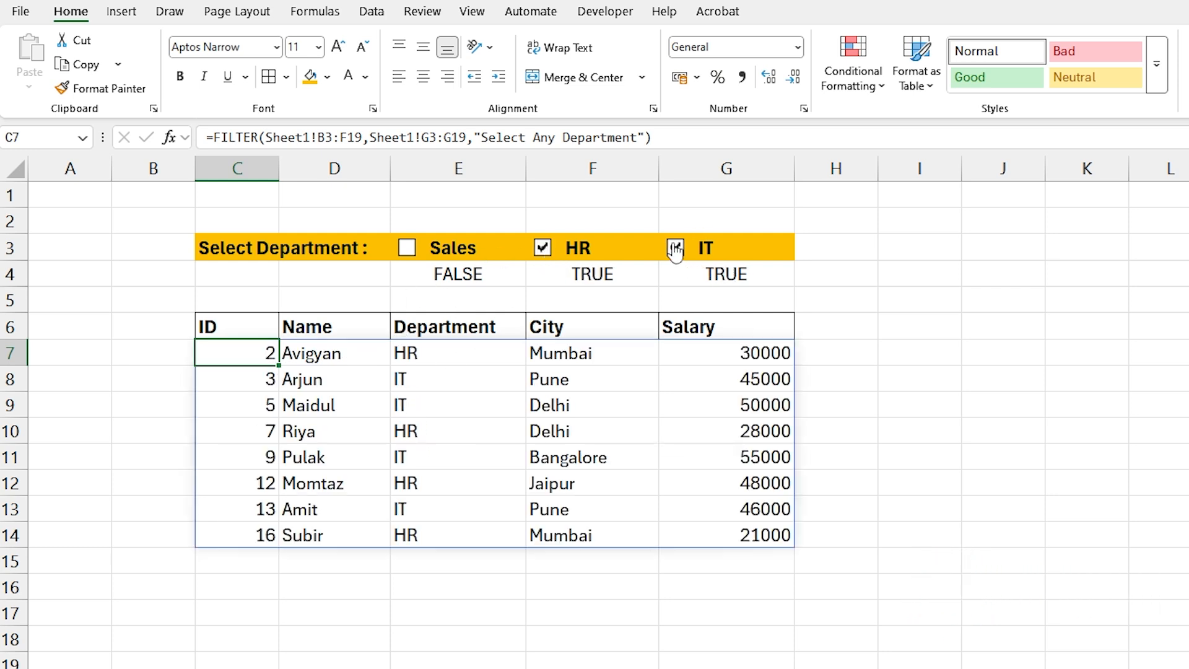